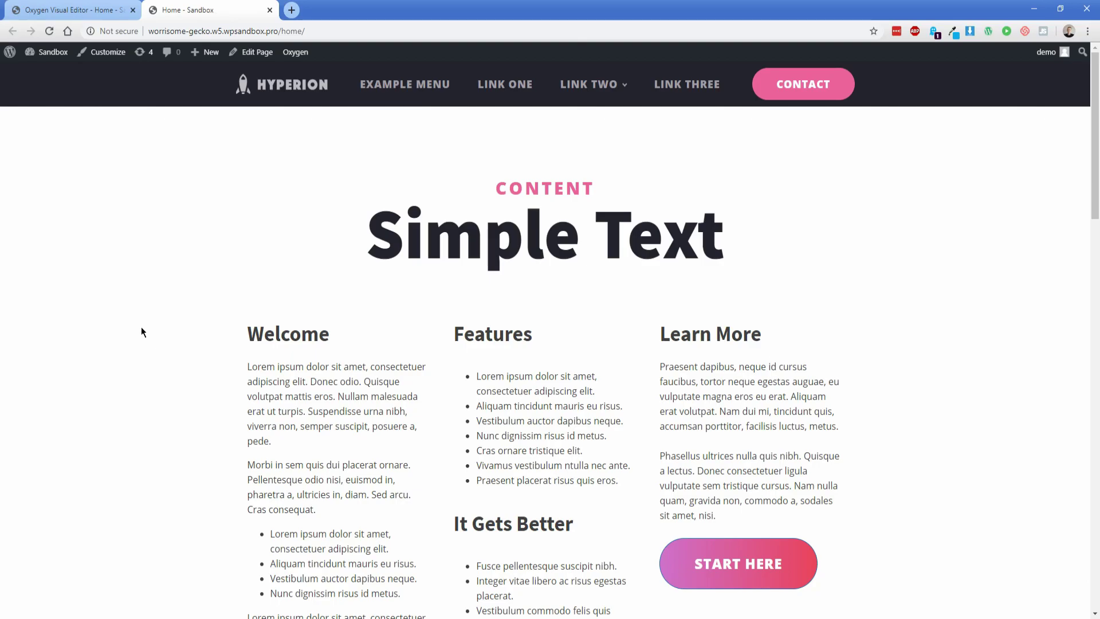
Step: Switch to the Oxygen Visual Editor tab showing the Home page
click(69, 9)
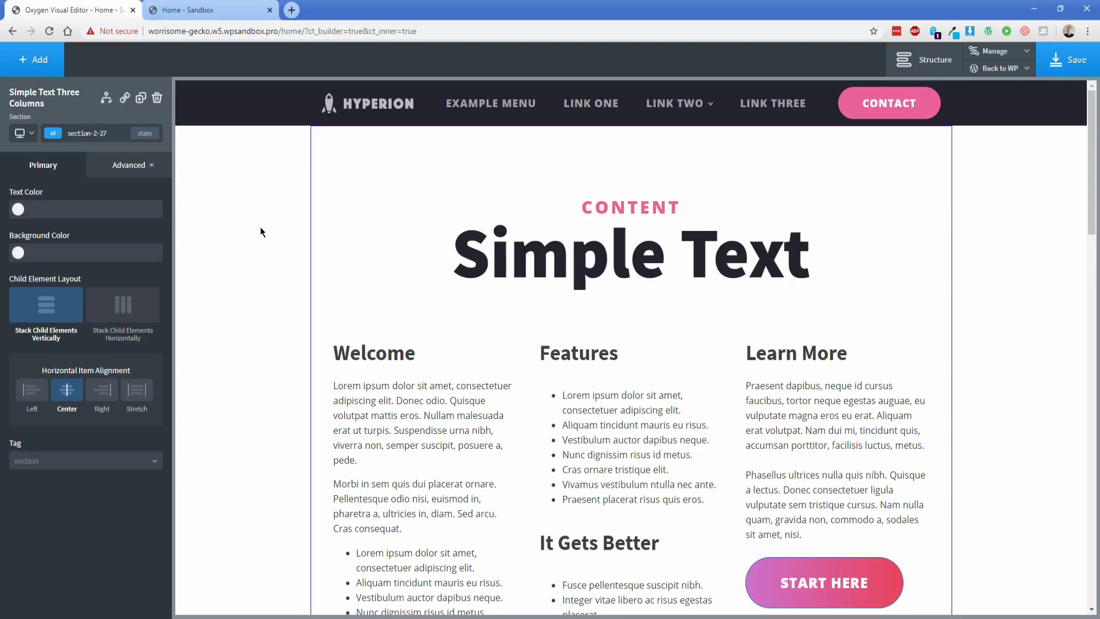
Step: Show the Structure tree and collapse the Simple Text Three Columns section
click(542, 261)
click(488, 349)
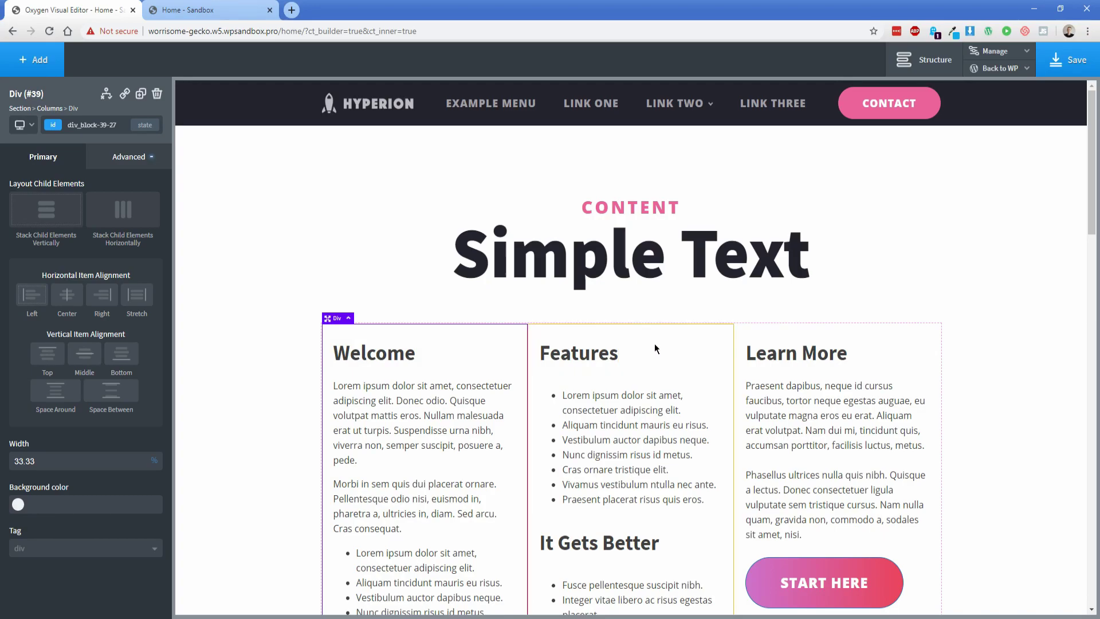
scroll(655, 342, down, 1)
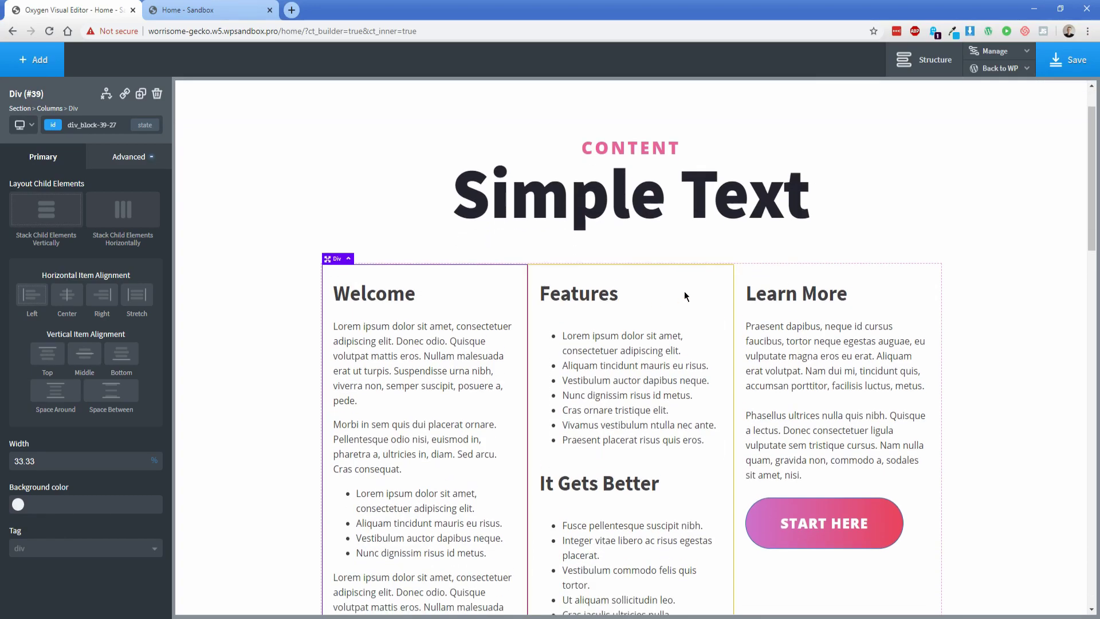
click(927, 63)
click(968, 160)
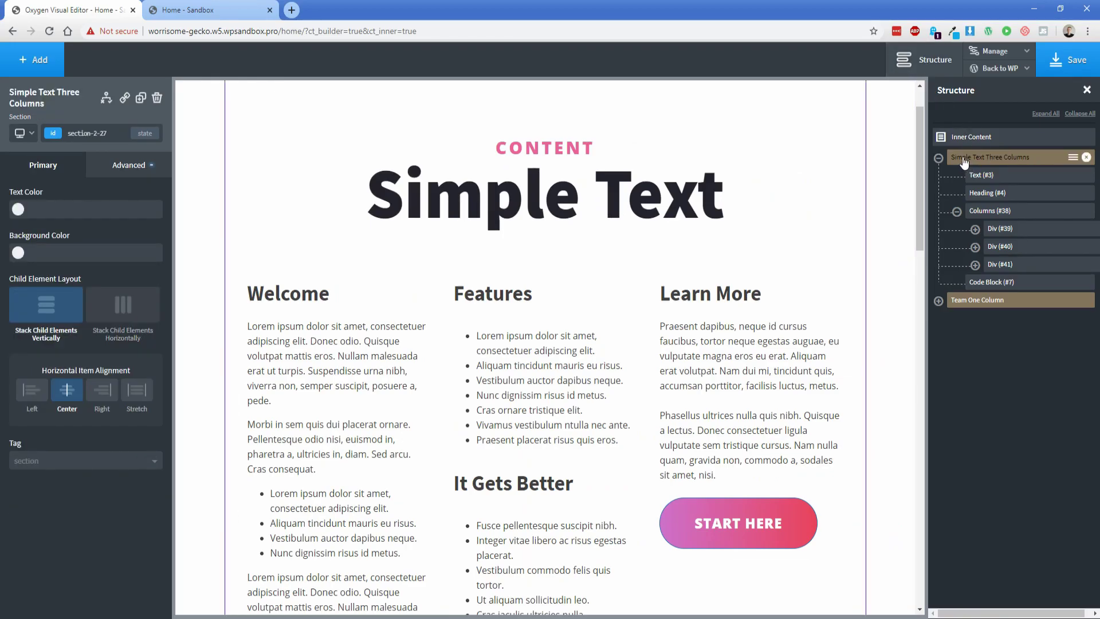
click(939, 157)
scroll(883, 238, up, 1)
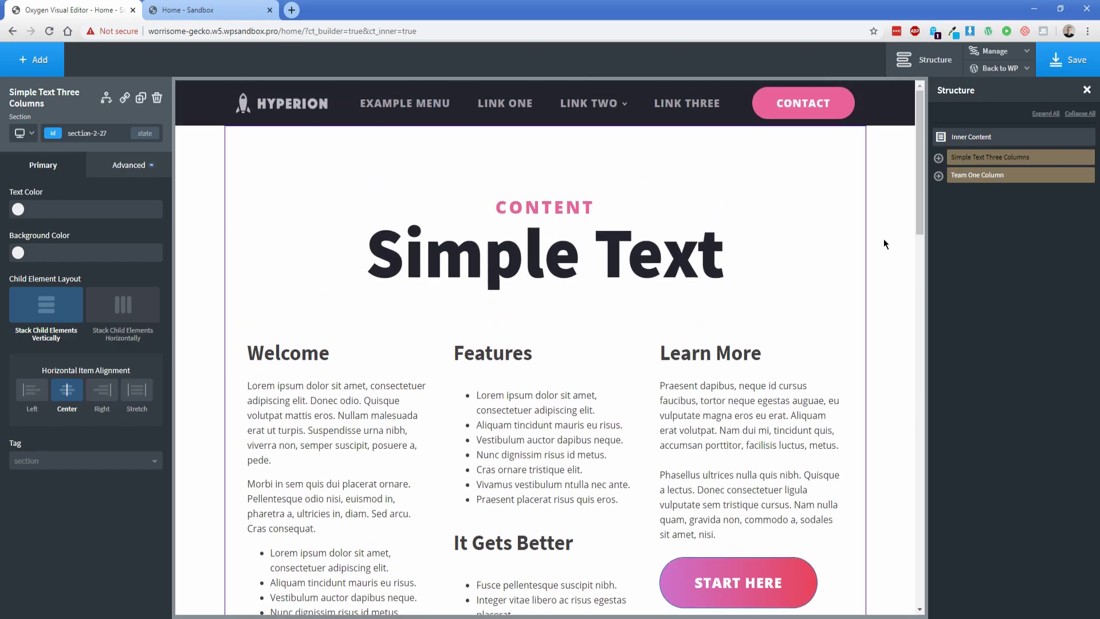
mouse_move(920, 180)
mouse_down()
mouse_move(910, 249)
mouse_move(916, 172)
mouse_up()
Step: Copy the Simple Text Three Columns section to a block named 'Large heading 3 col'
click(1072, 158)
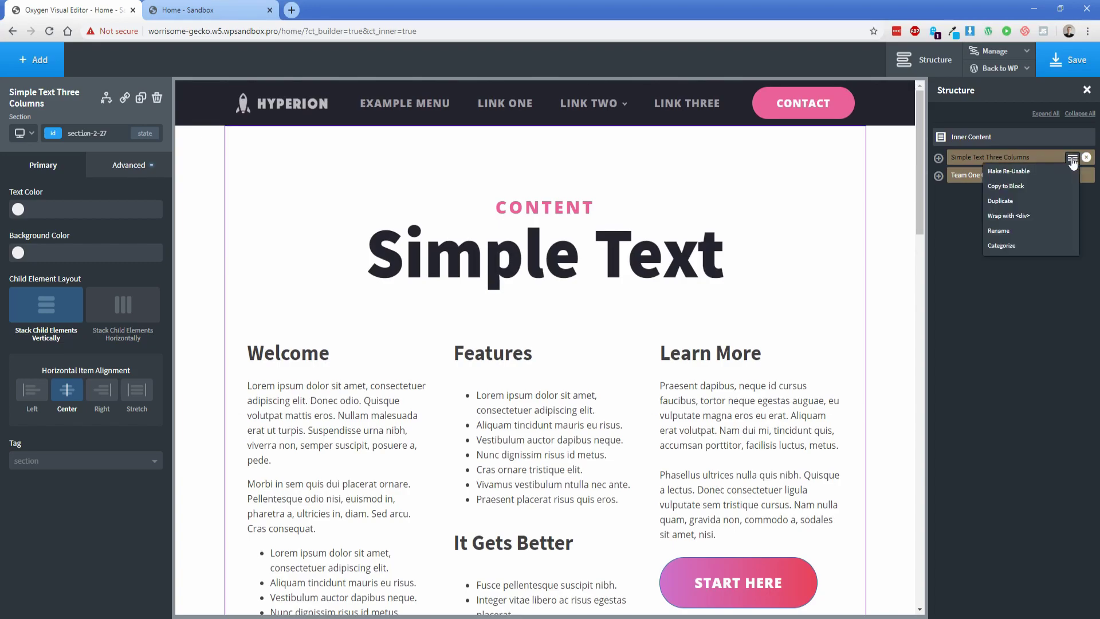
click(1029, 189)
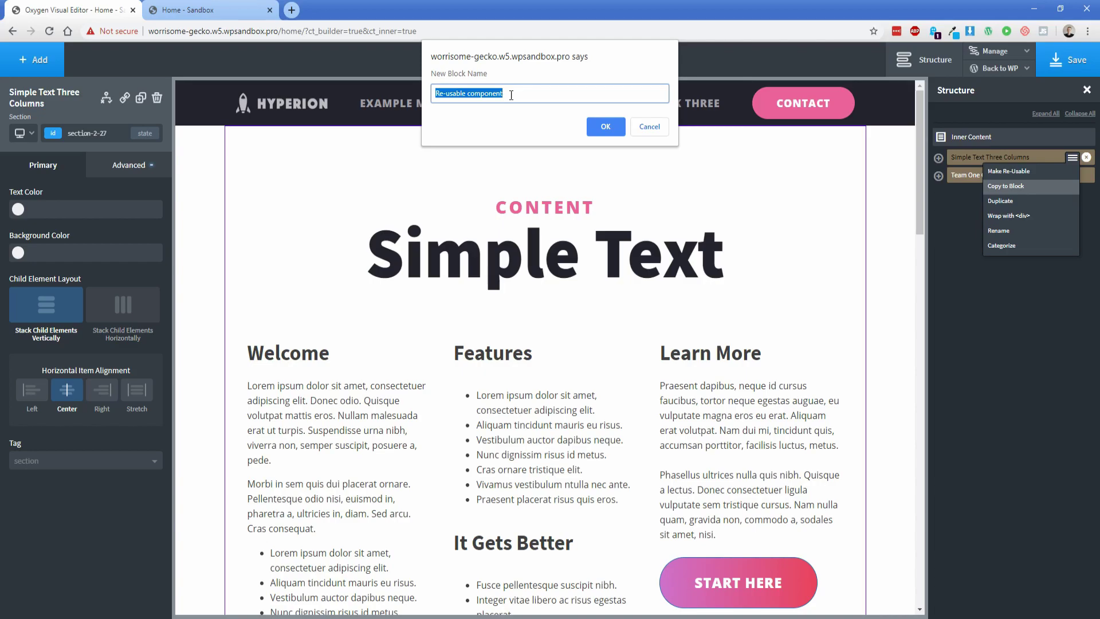
click(511, 95)
key(ctrl+a)
text(Large headin)
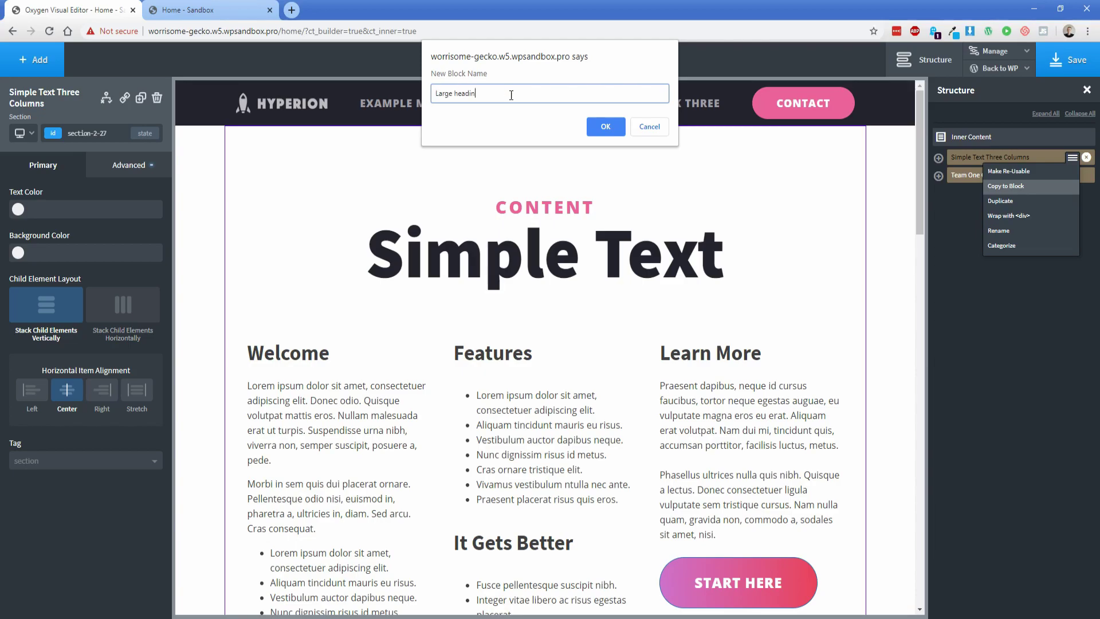
text(g 3 col)
key(Return)
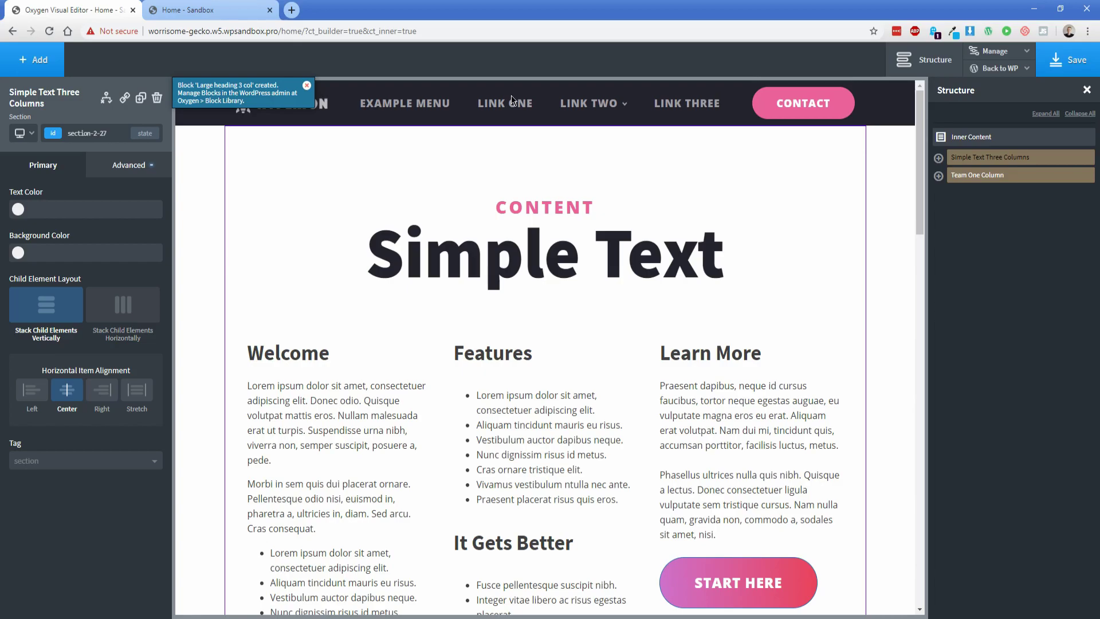
Step: Copy the Team One Column section to a block named 'Meet the team'
scroll(500, 266, down, 10)
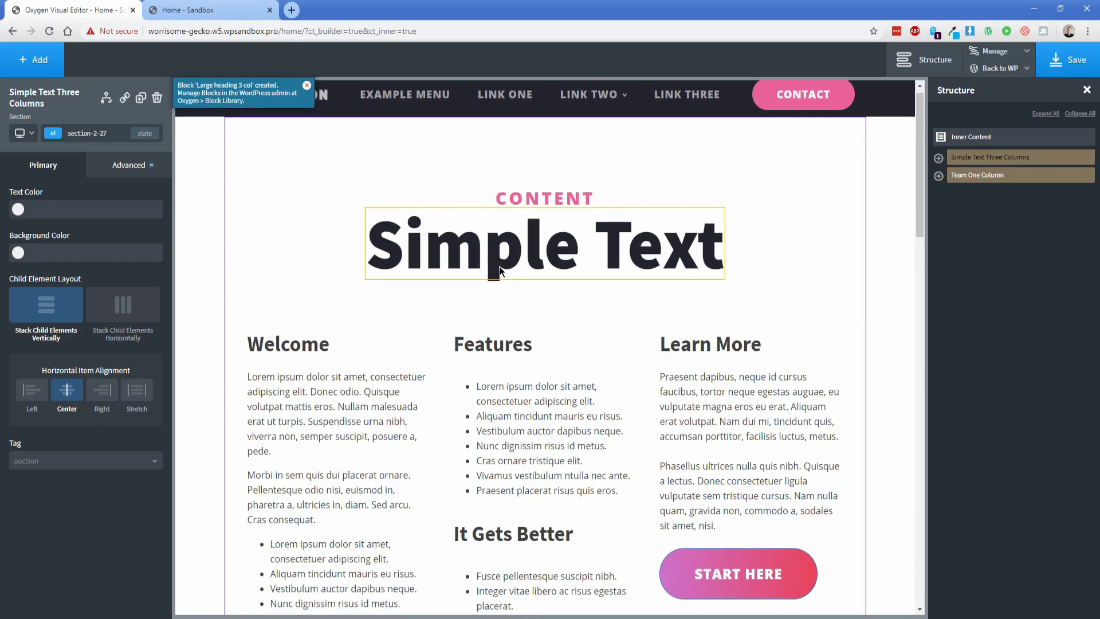
click(263, 195)
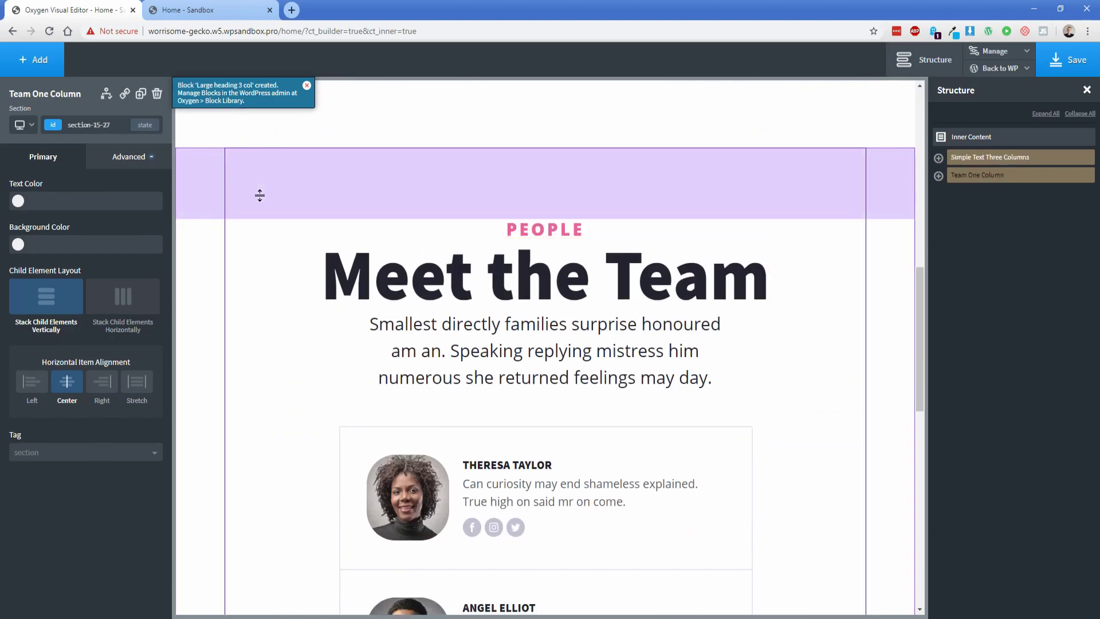
scroll(254, 246, down, 1)
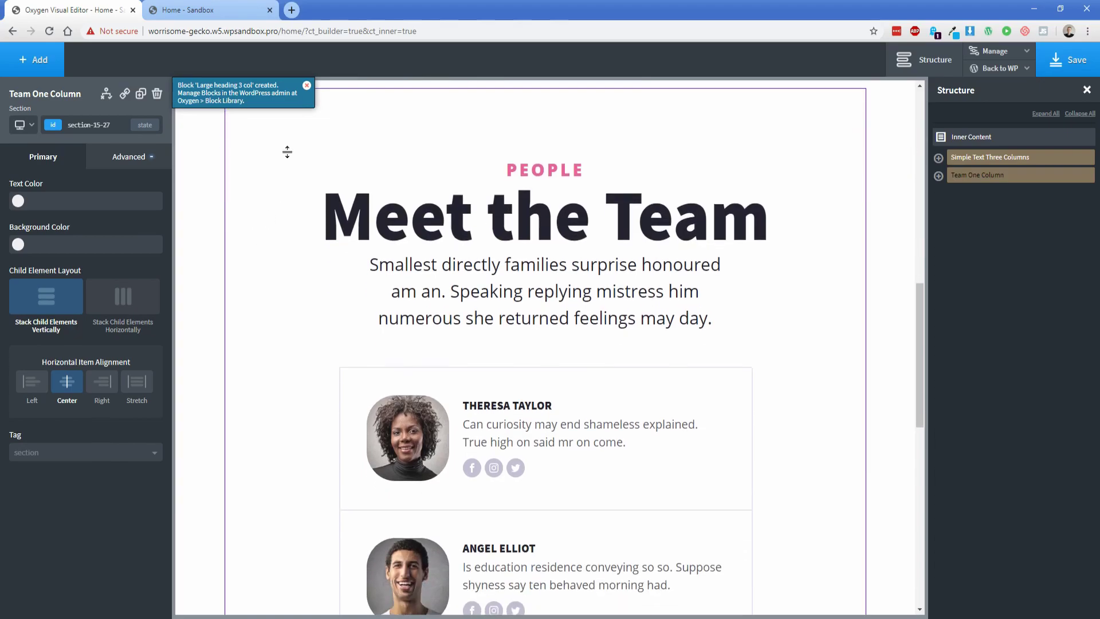
click(307, 86)
click(1073, 175)
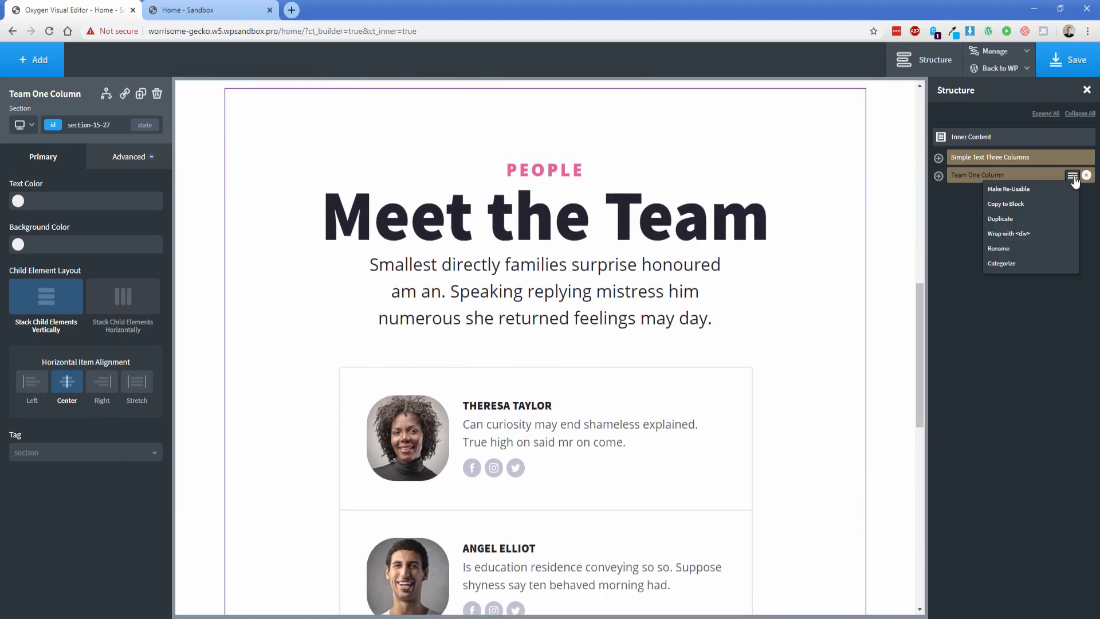
click(1026, 206)
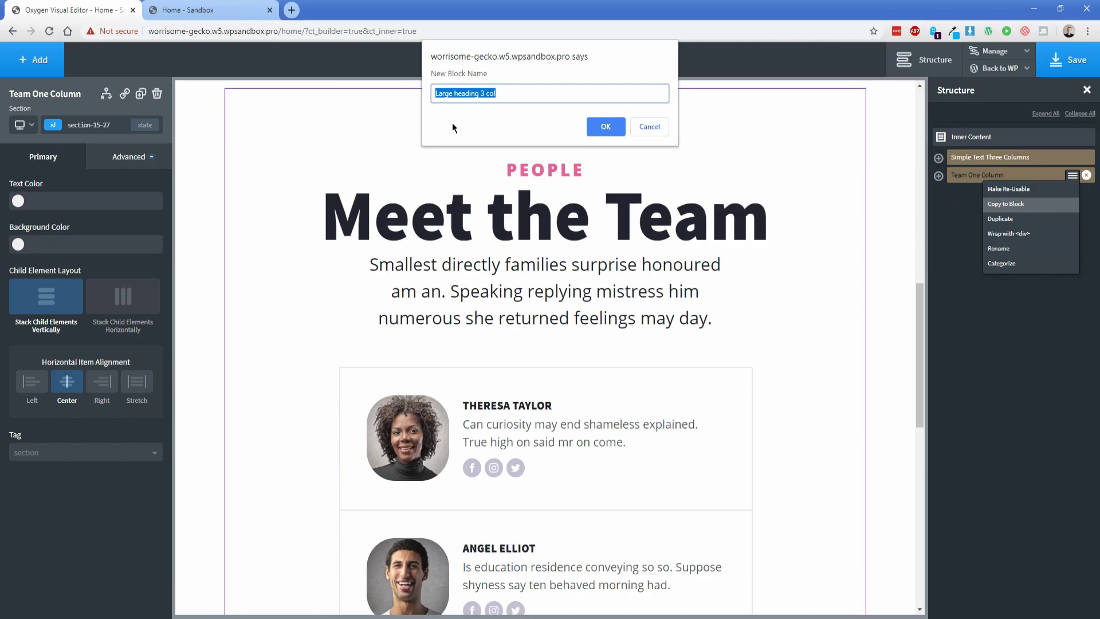
key(BackSpace)
text(Meet the team)
key(Return)
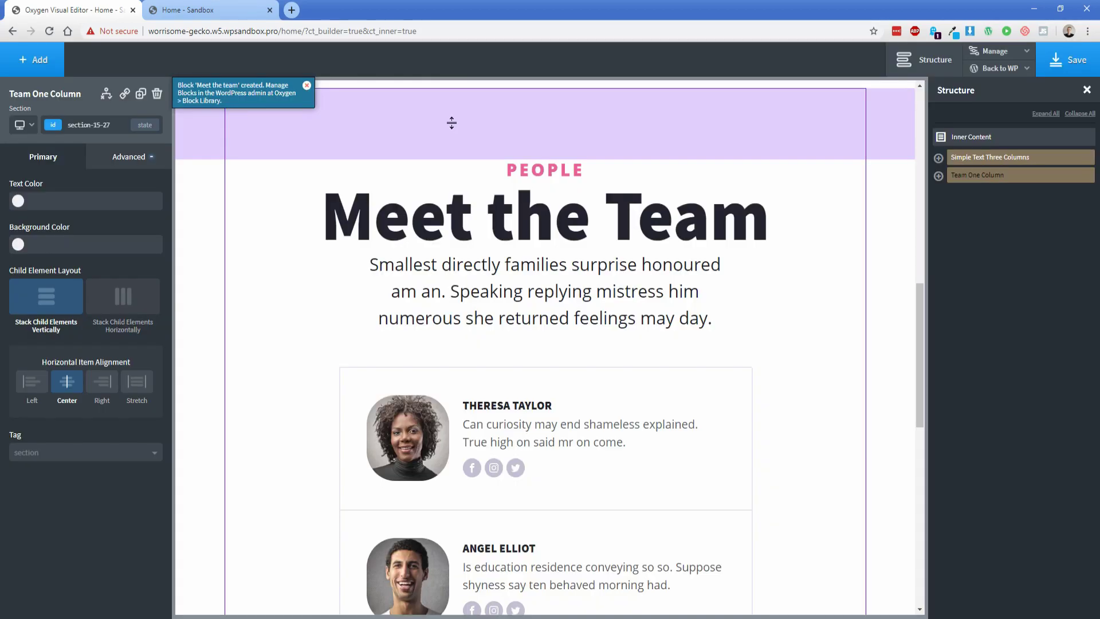
Step: Save the page, go back to WordPress, and edit 'Meet the team' from the Block Library
click(1054, 64)
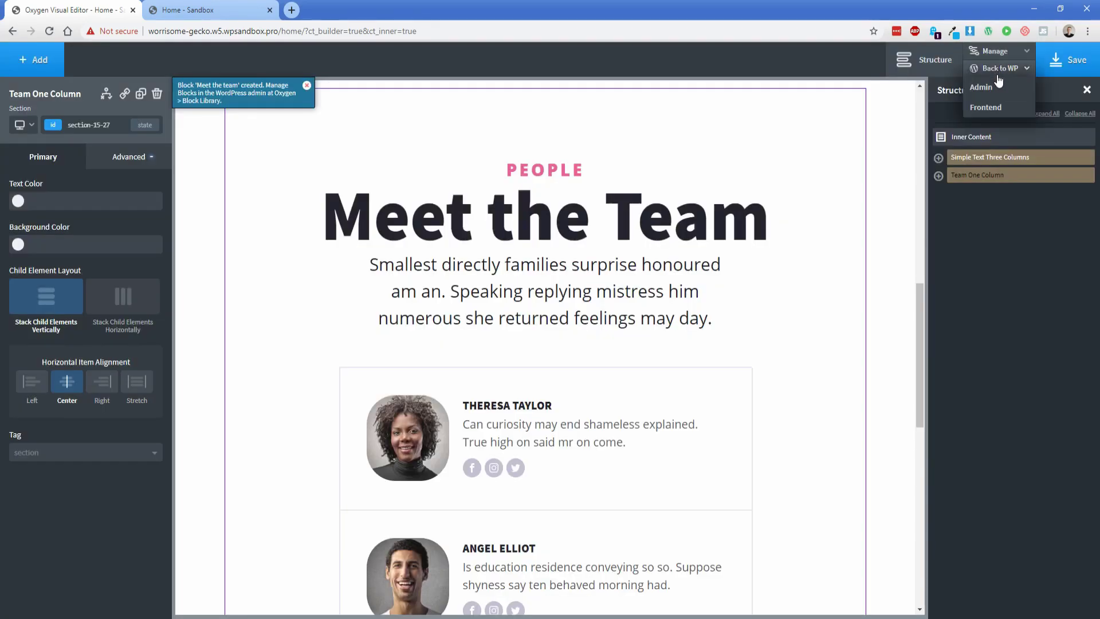
click(1000, 86)
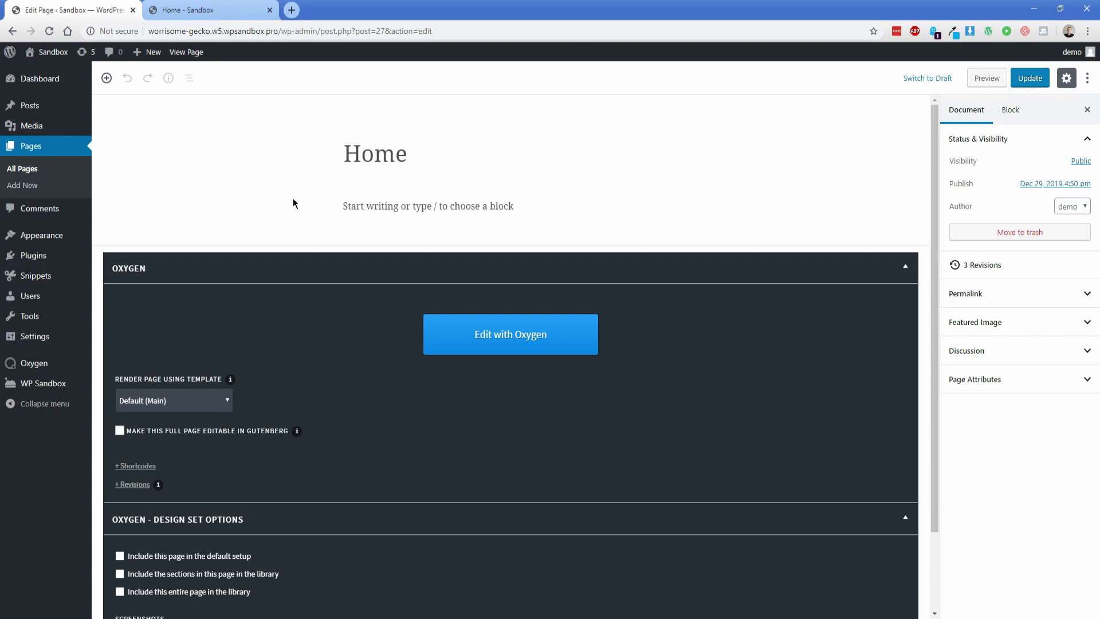
mouse_move(30, 367)
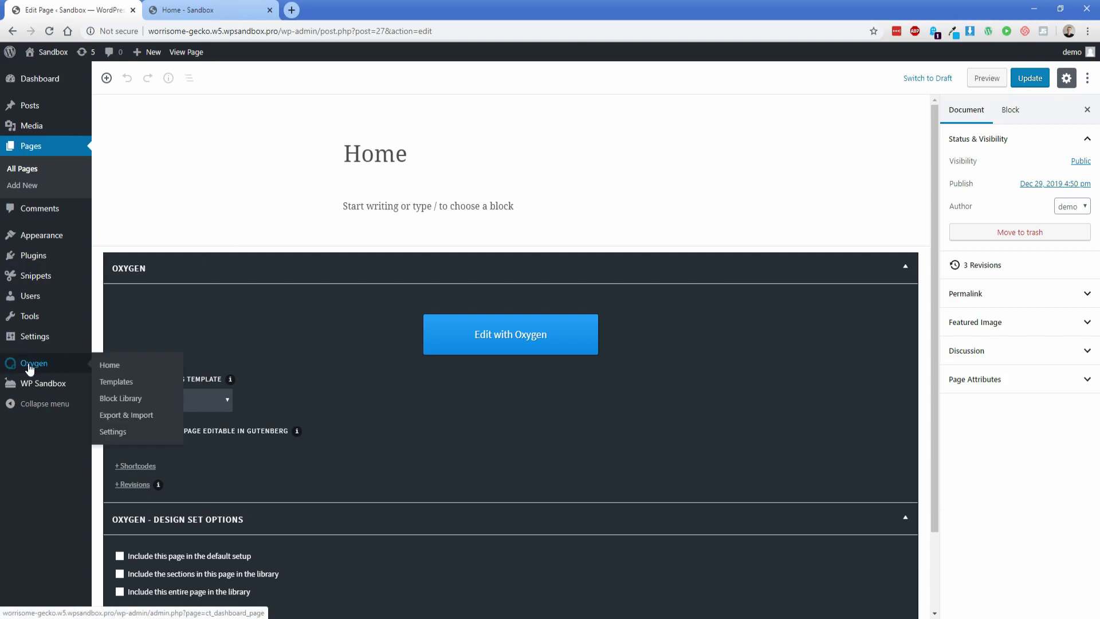
click(126, 405)
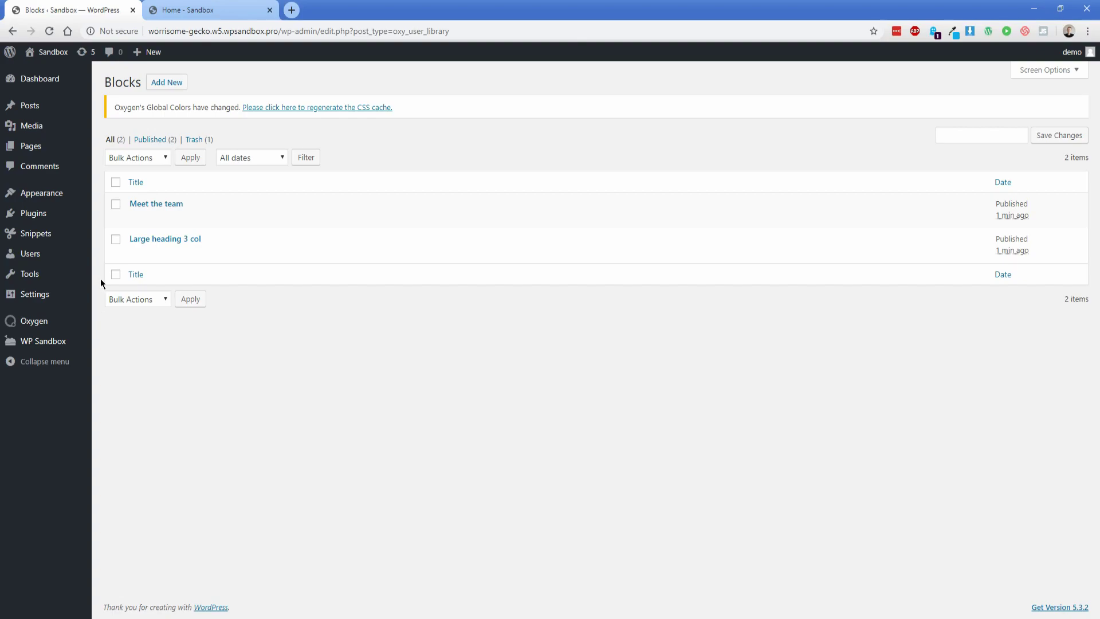
click(135, 221)
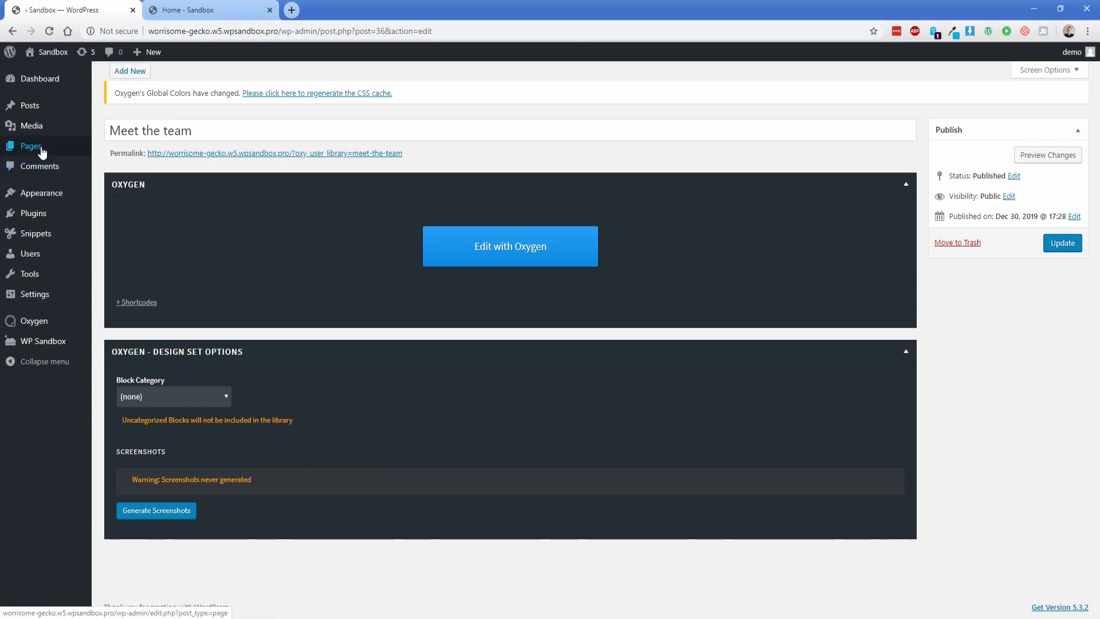
Step: Add a new page titled 'About Us' and publish it
mouse_move(43, 148)
click(111, 149)
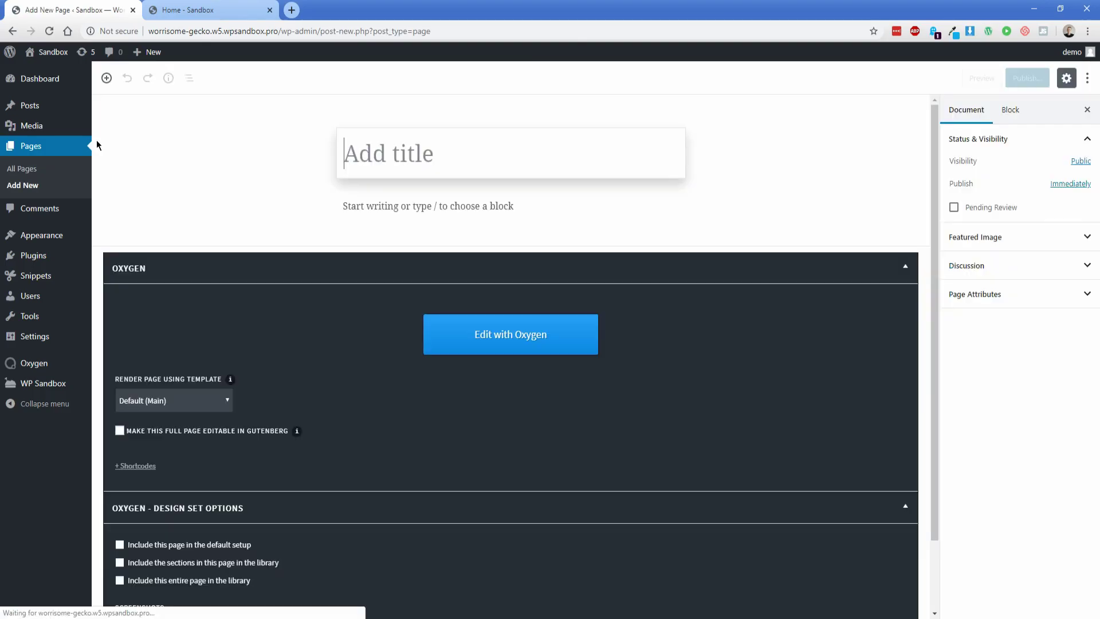
text(About Us)
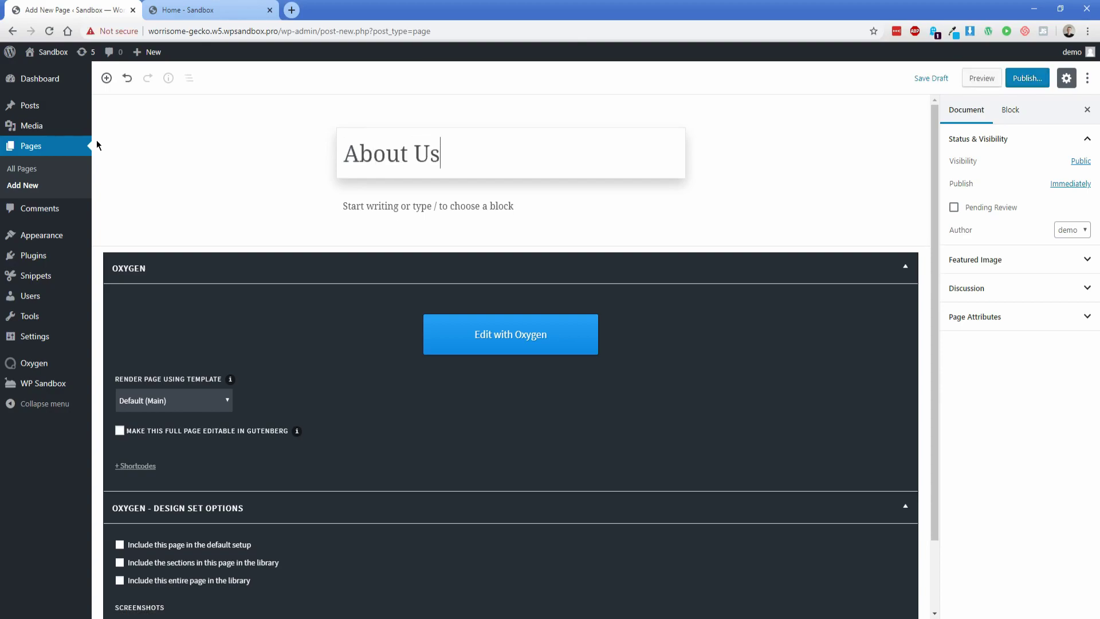
click(1027, 78)
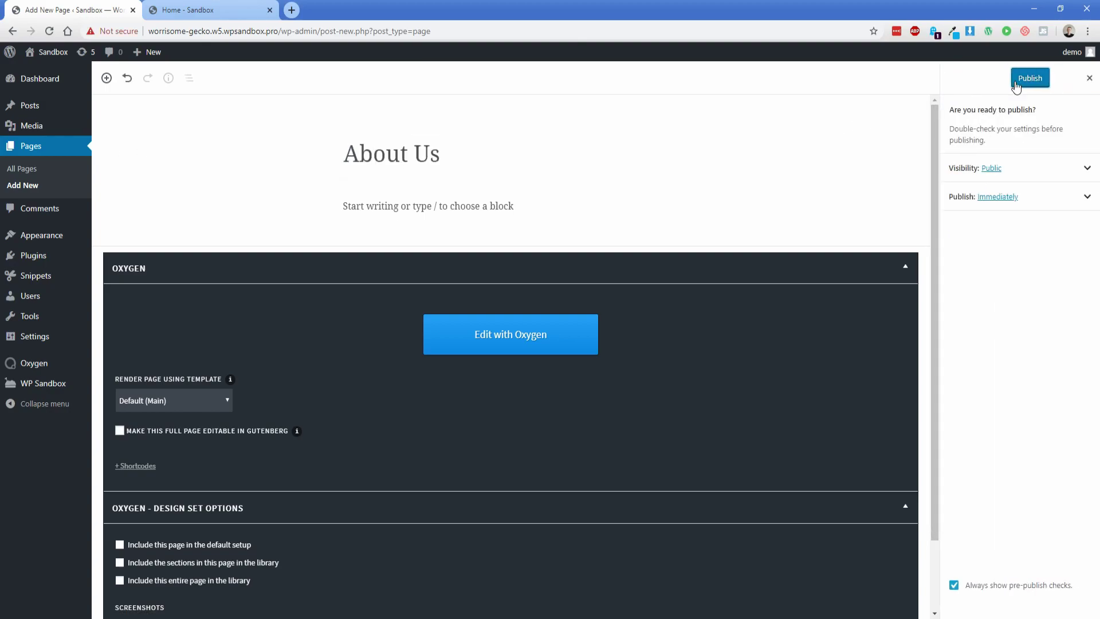
click(1016, 79)
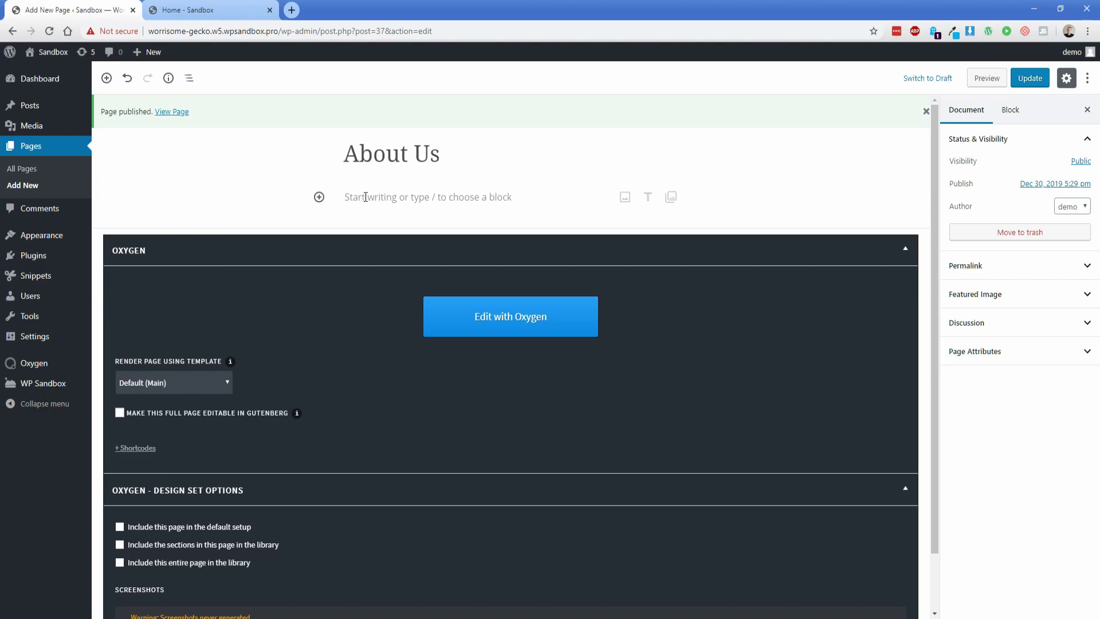
Step: Insert the 'Meet the team' Oxygen block into the About Us page
click(319, 197)
scroll(483, 351, down, 3)
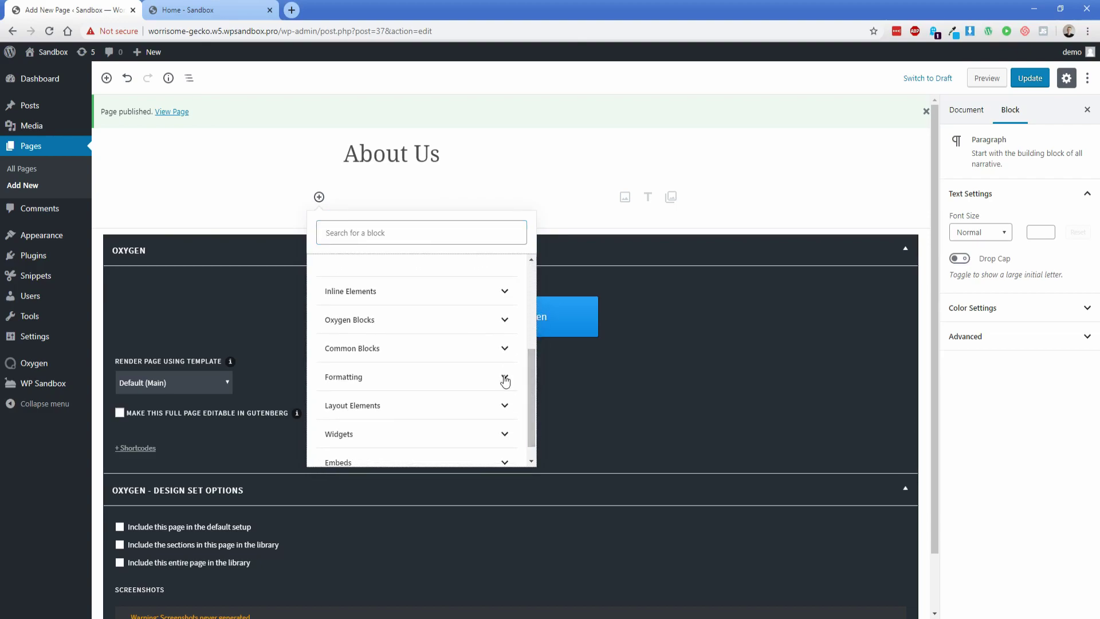
click(387, 321)
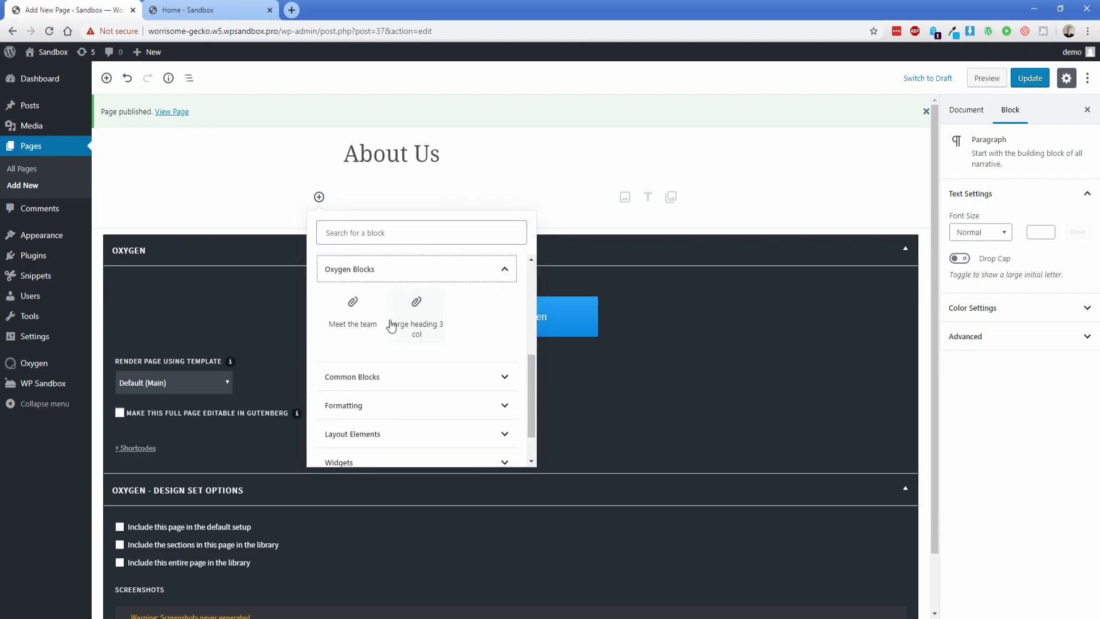
click(357, 318)
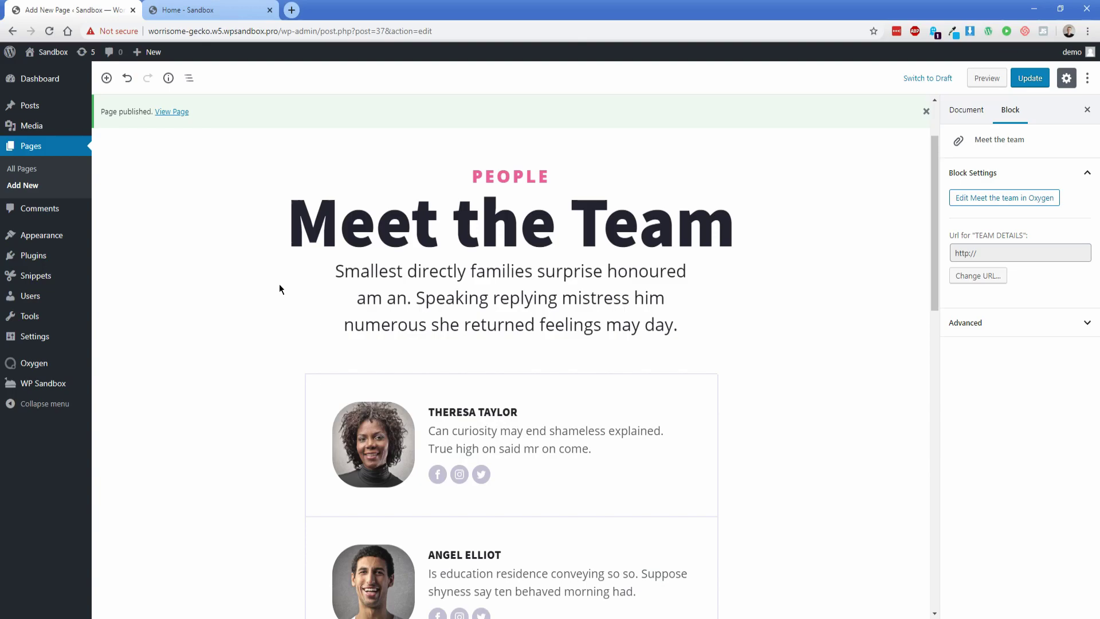
Step: Insert the 'Large heading 3 col' Oxygen block below it
scroll(290, 322, down, 10)
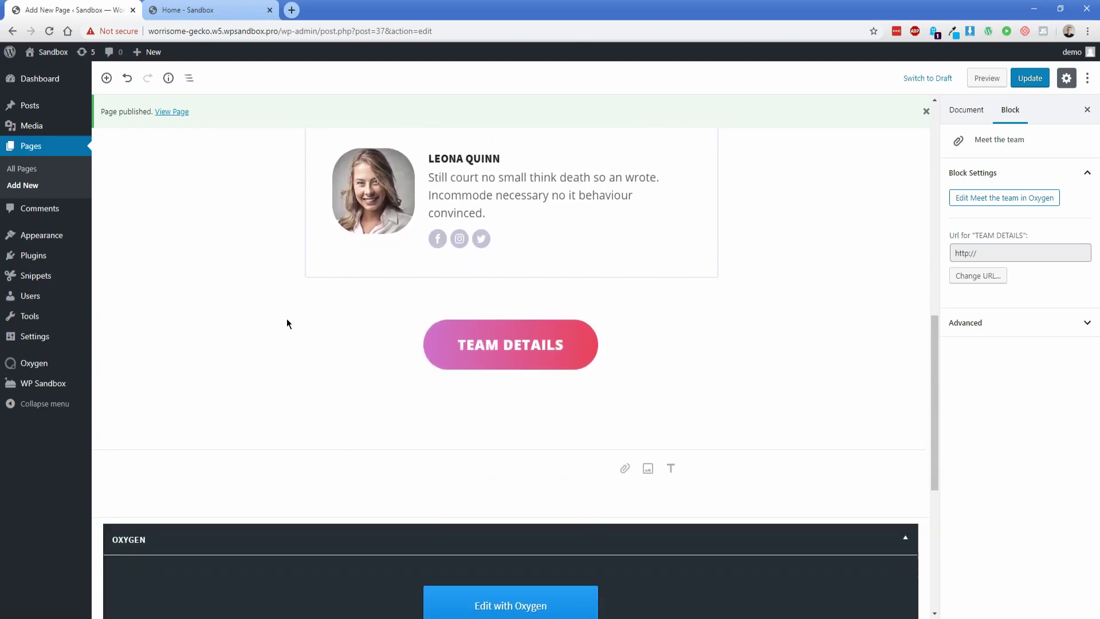
click(319, 353)
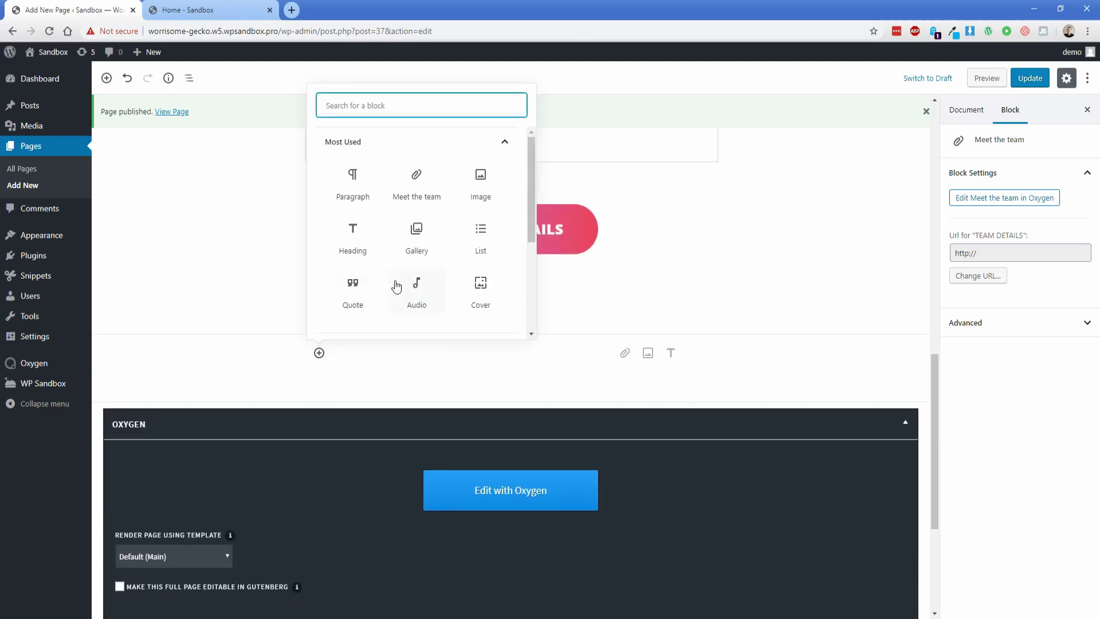
scroll(396, 286, down, 2)
click(394, 174)
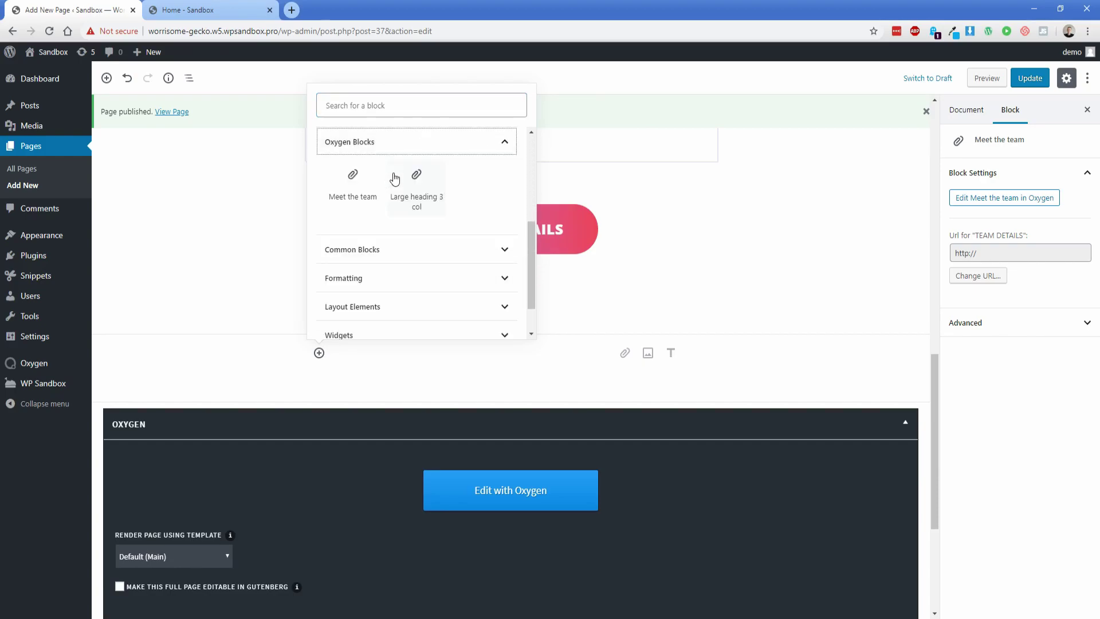
click(412, 201)
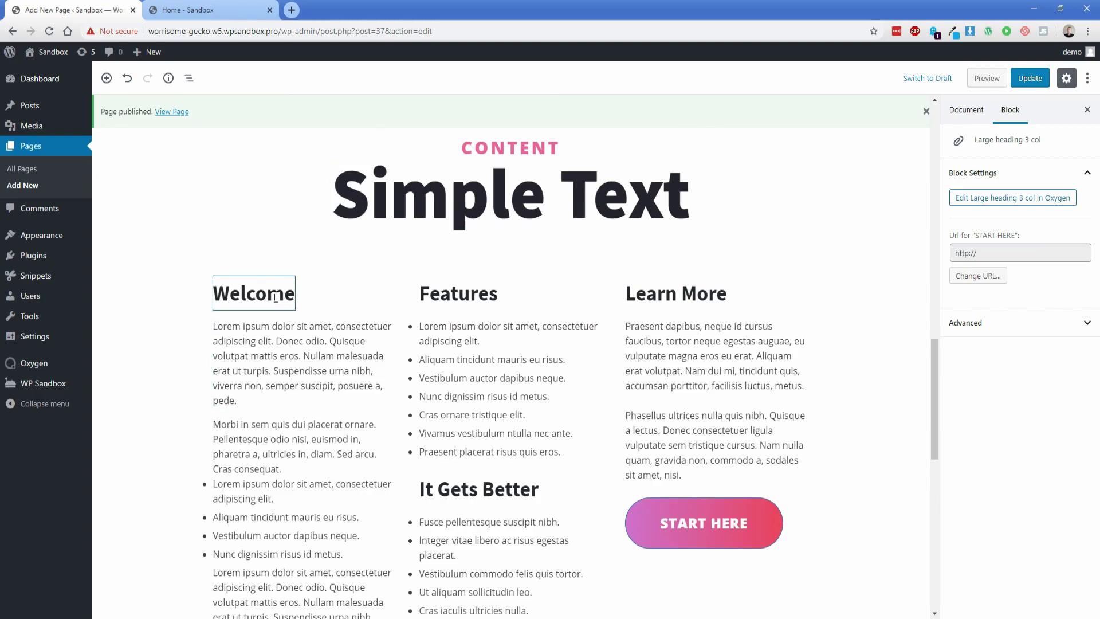
Step: Make the first Welcome paragraph bold
click(280, 356)
key(ctrl+a)
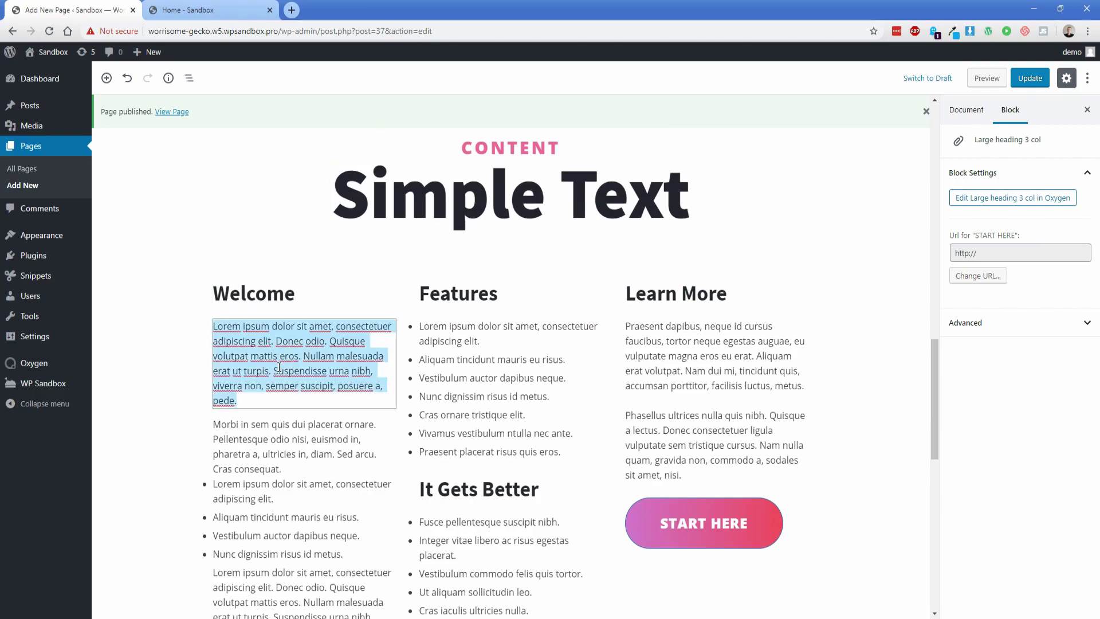
key(ctrl+b)
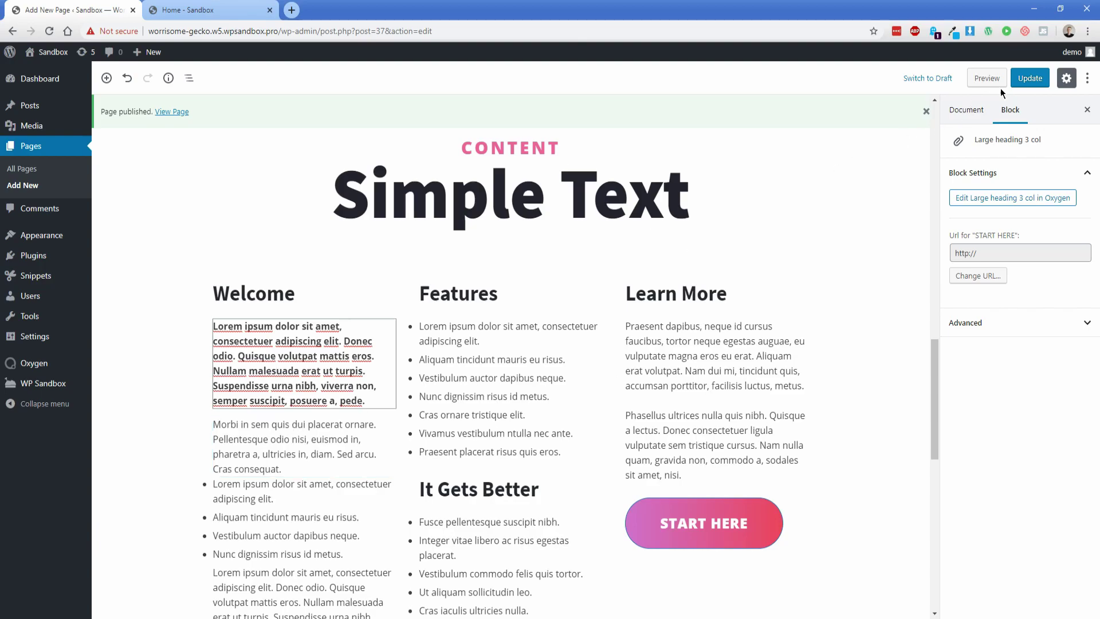
Step: Update the About Us page and review the live page in a new tab
click(1026, 79)
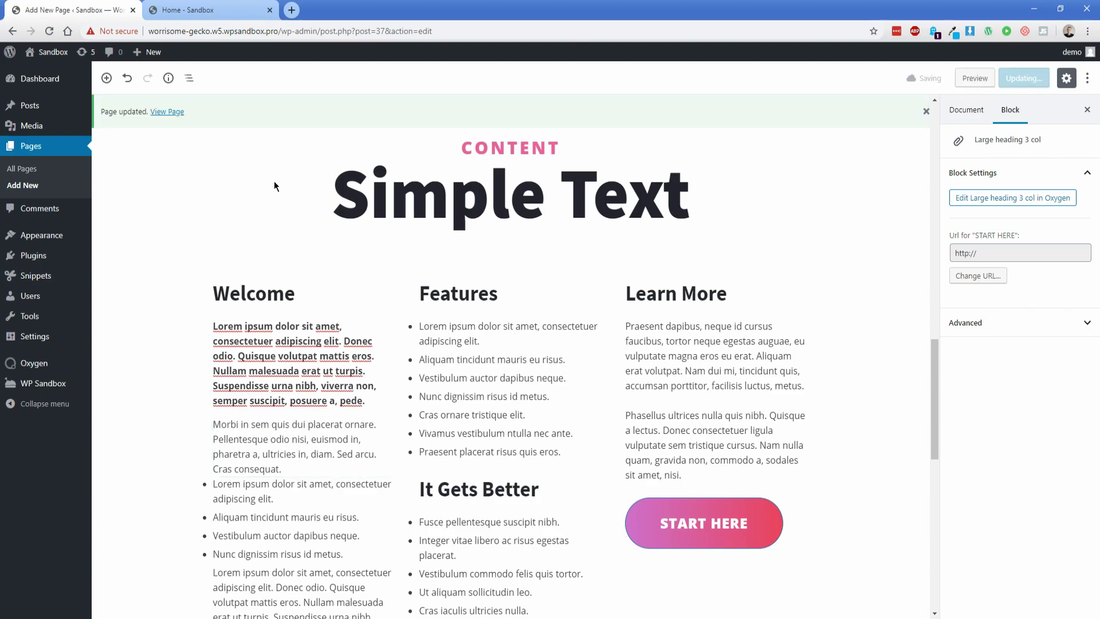
middle_click(167, 112)
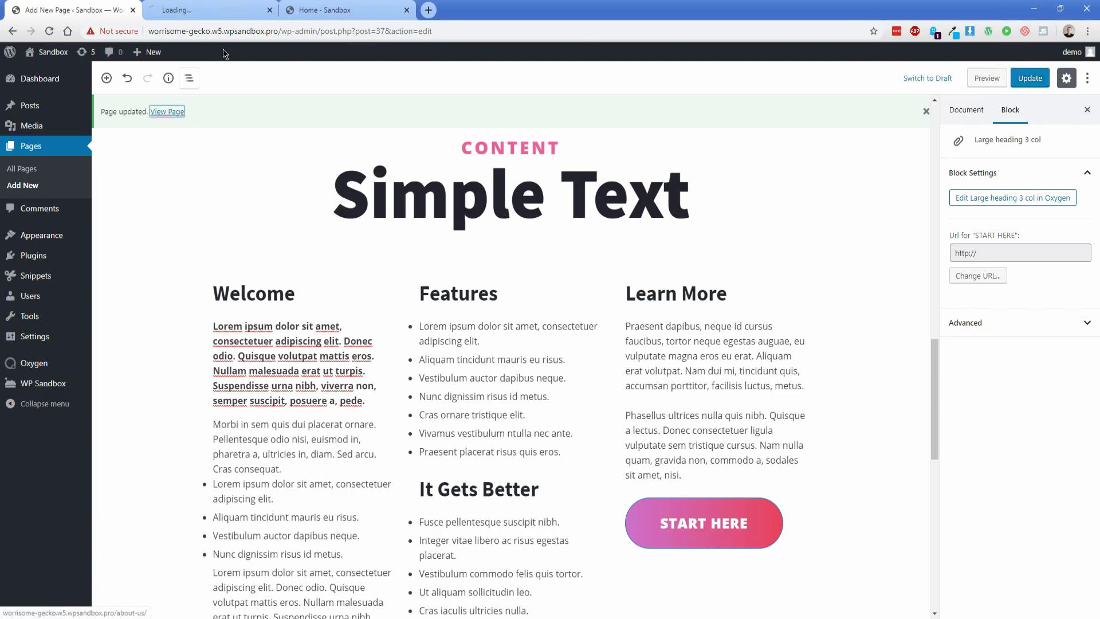
click(216, 7)
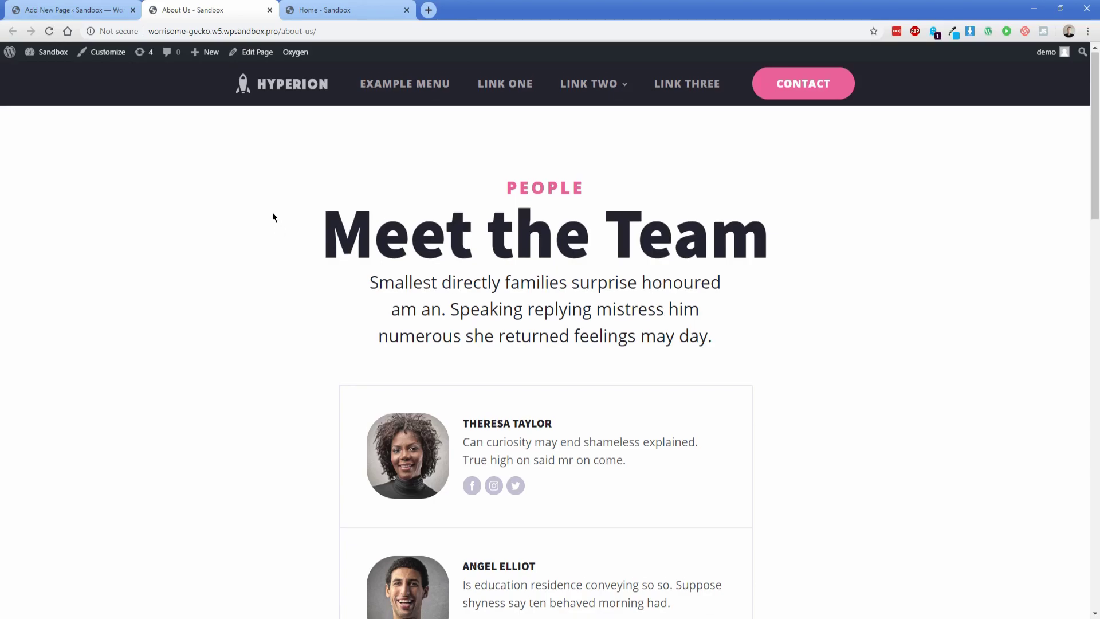
scroll(272, 217, down, 15)
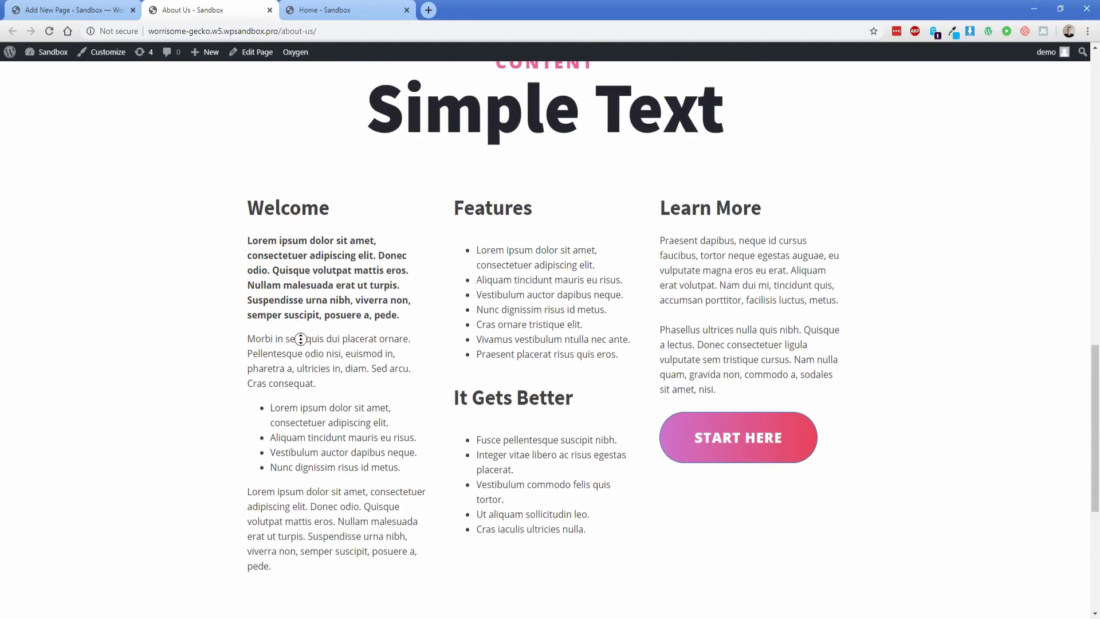
scroll(273, 218, up, 12)
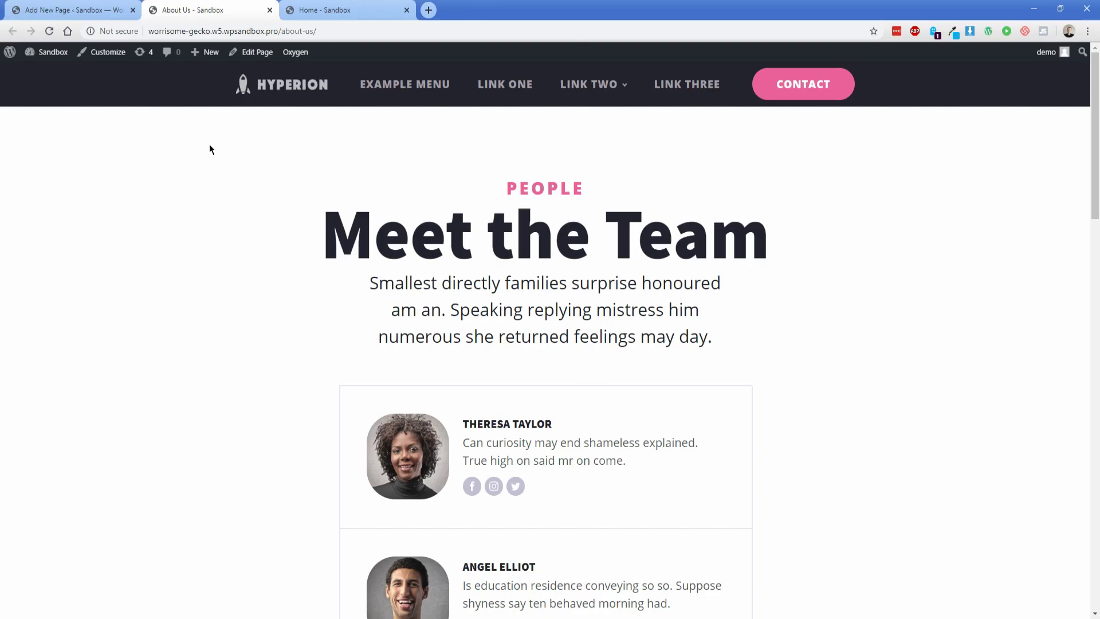
Step: Create and publish a new Oxygen block titled 'Hero image', then add a Section
click(69, 9)
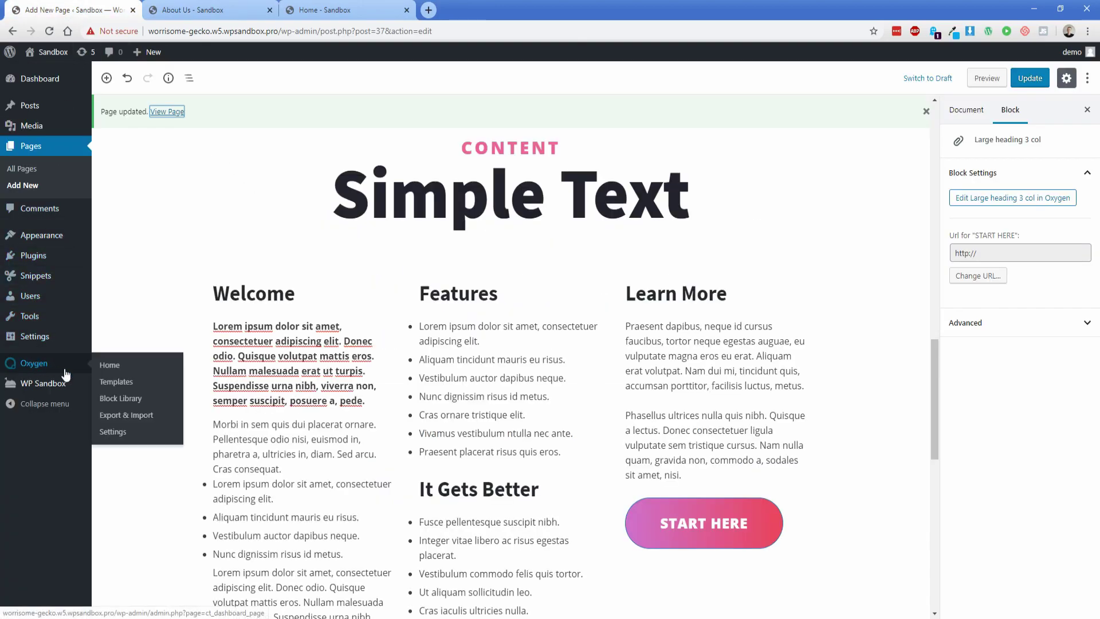
click(117, 399)
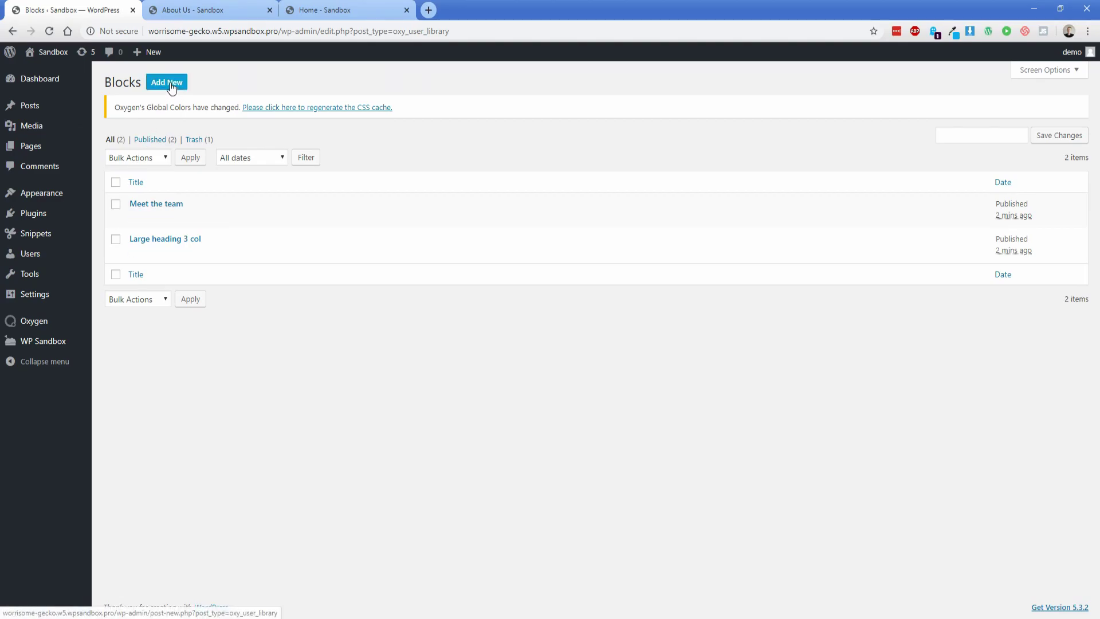
click(170, 83)
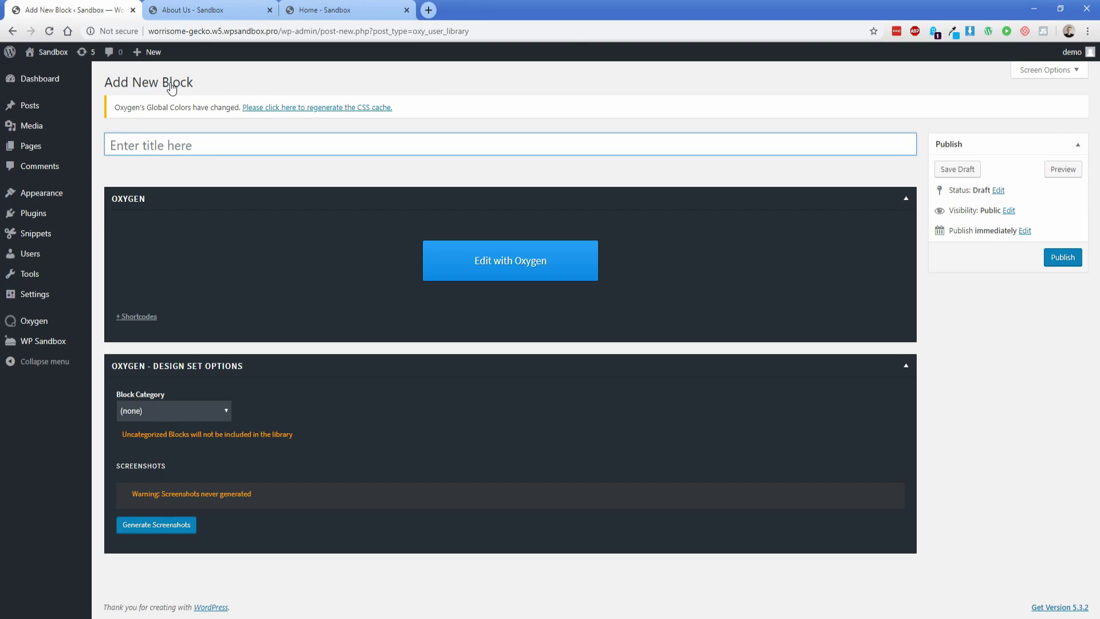
key(shift)
text(Hero image)
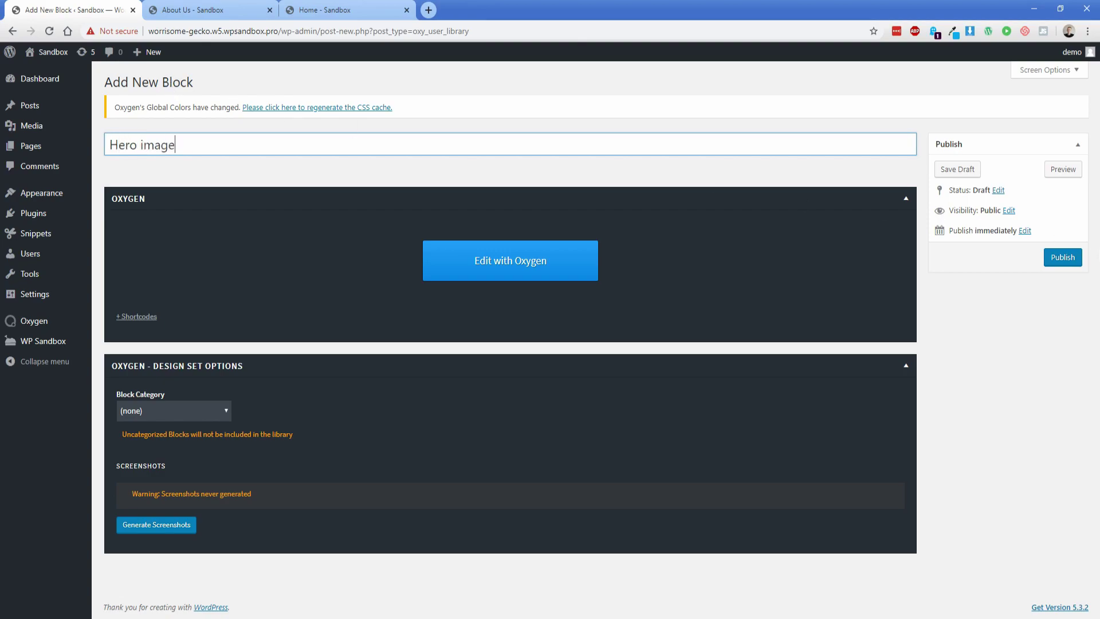
click(1057, 259)
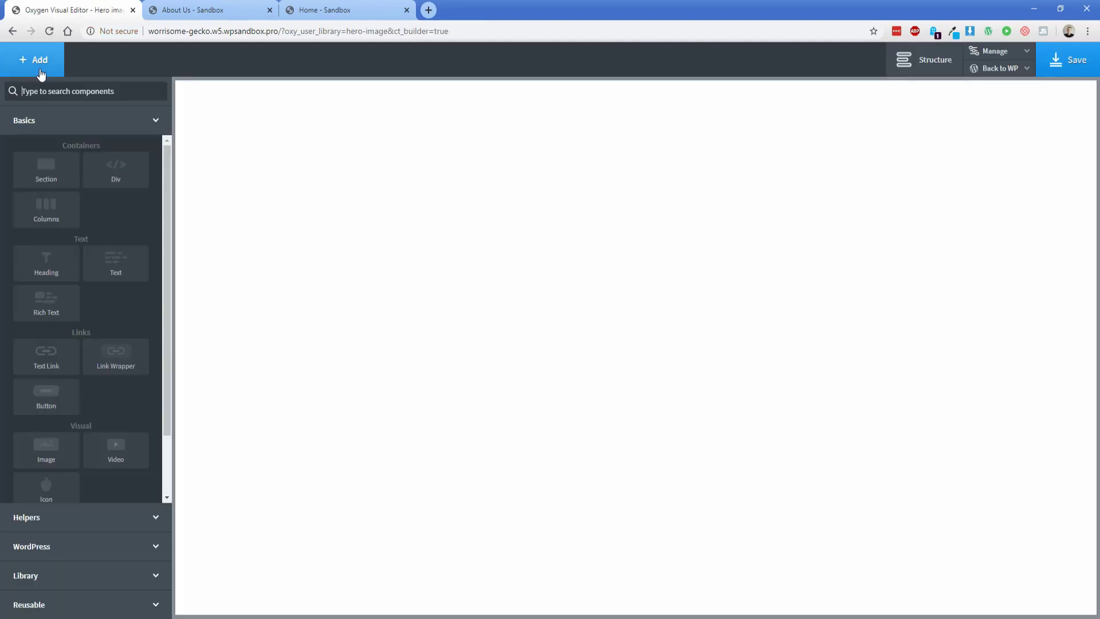
click(41, 174)
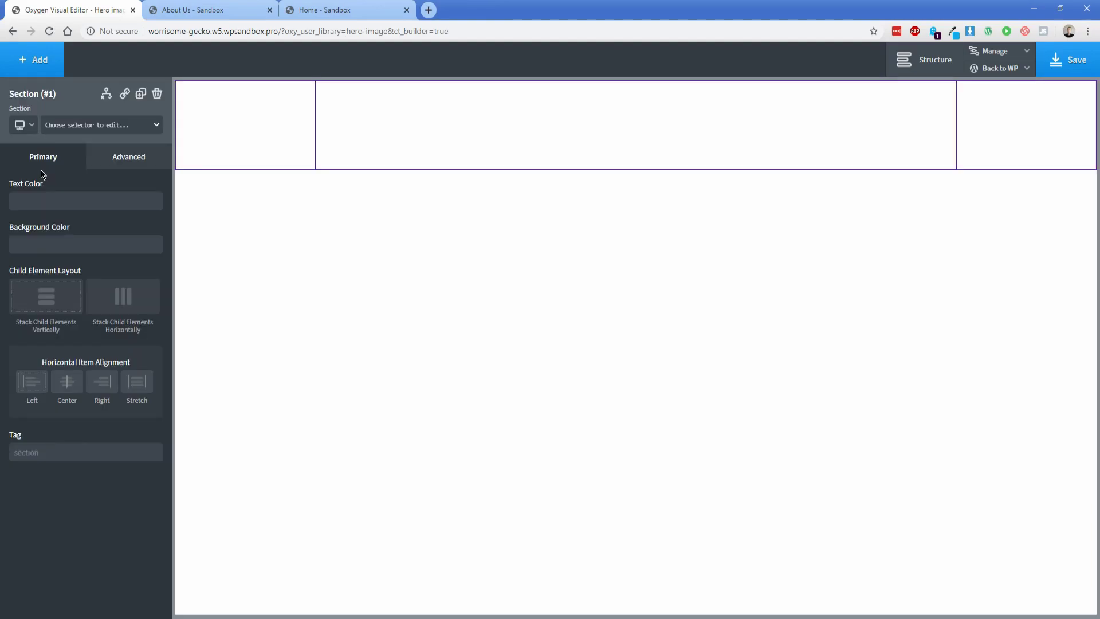
Step: Set the section's Height to 75 vh under Advanced > Size & Spacing
click(121, 166)
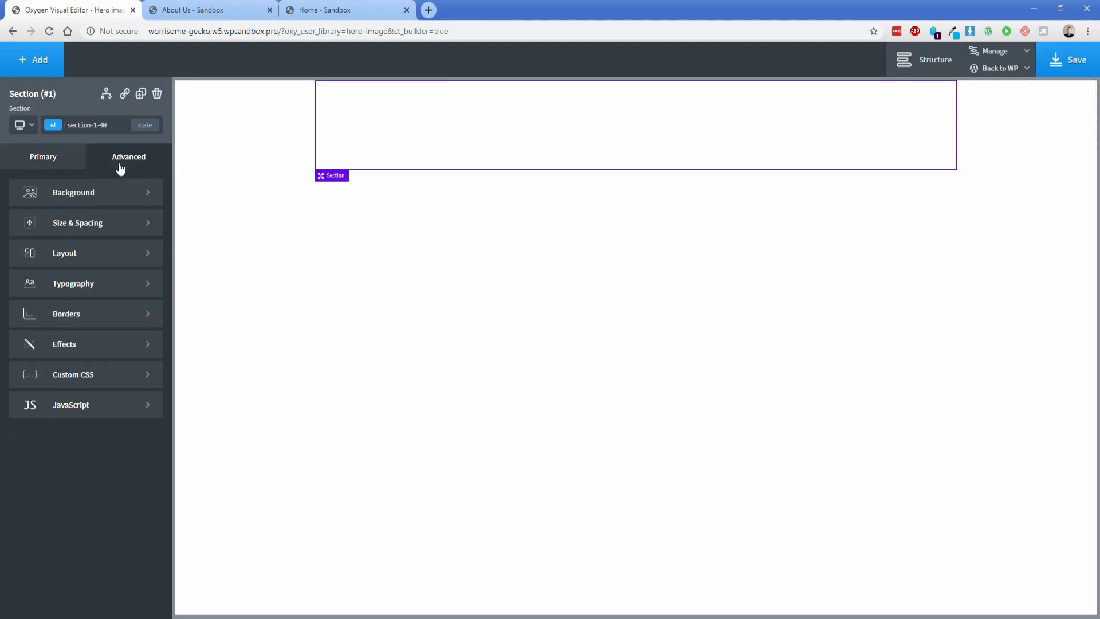
click(113, 224)
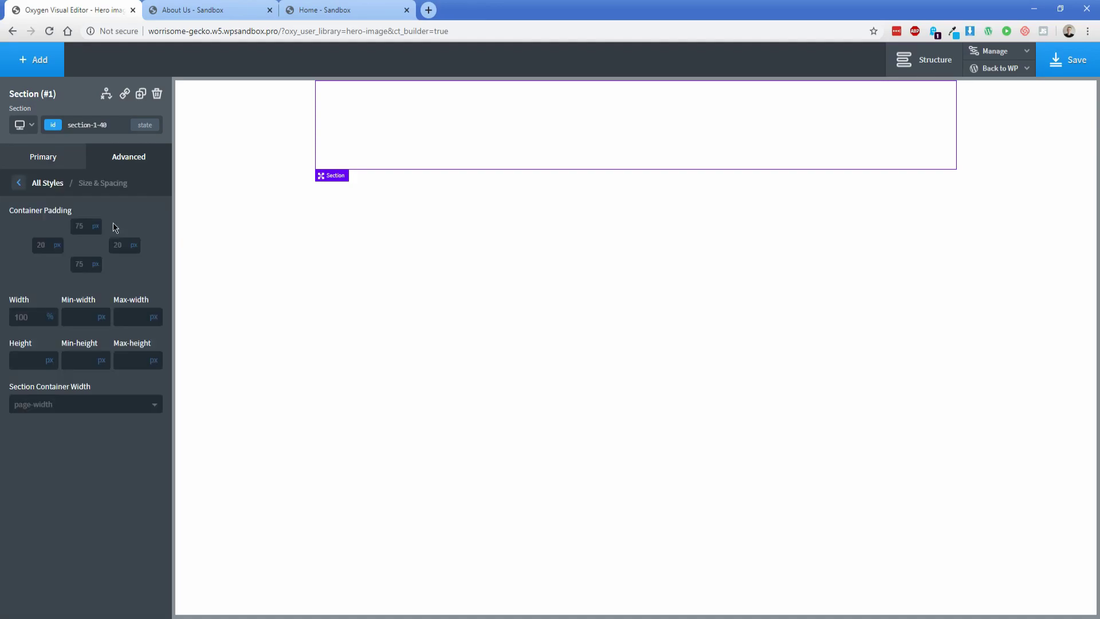
click(51, 362)
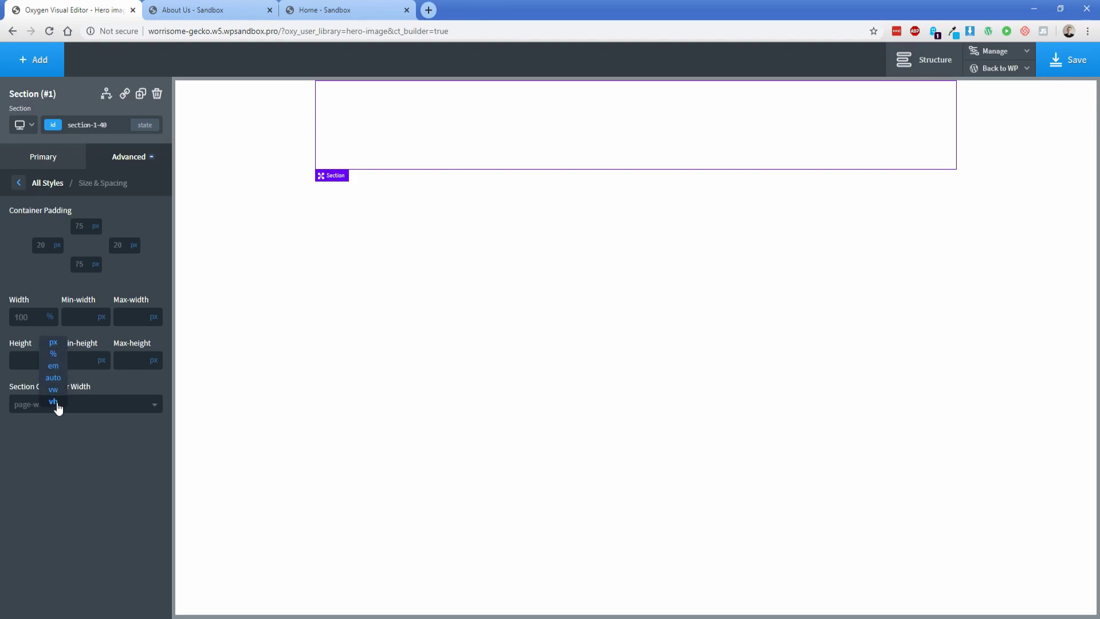
click(53, 401)
click(28, 364)
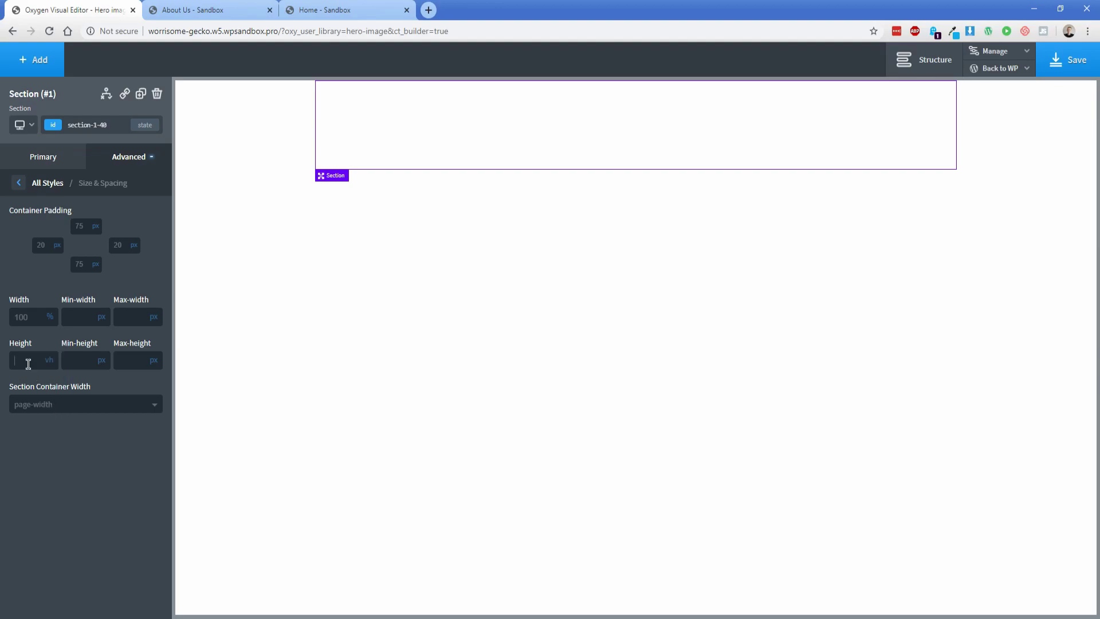
text(75)
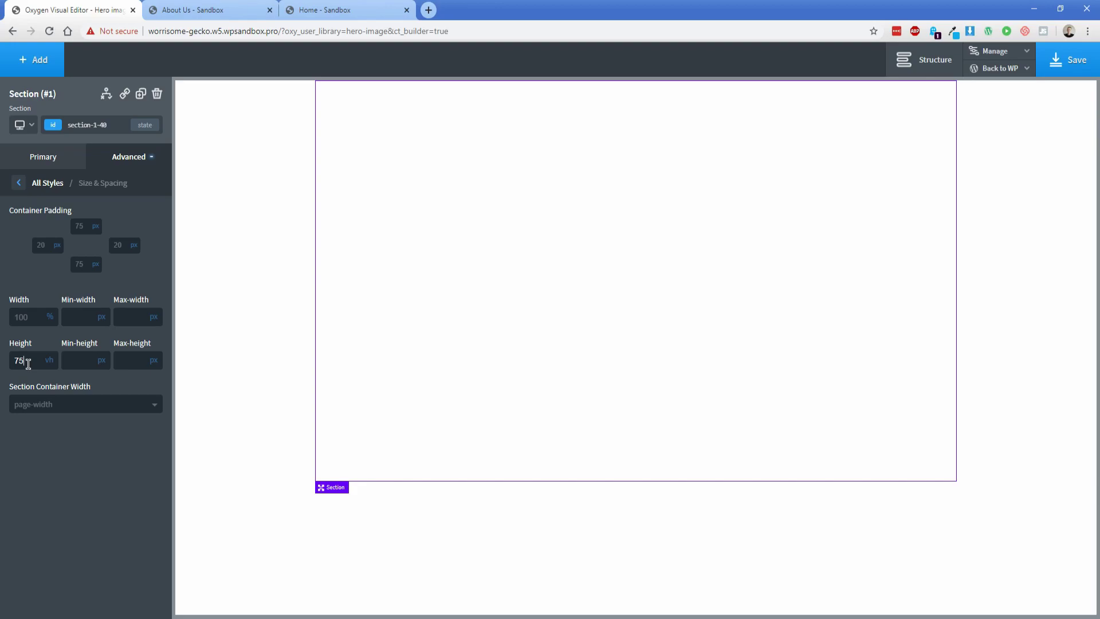
click(133, 163)
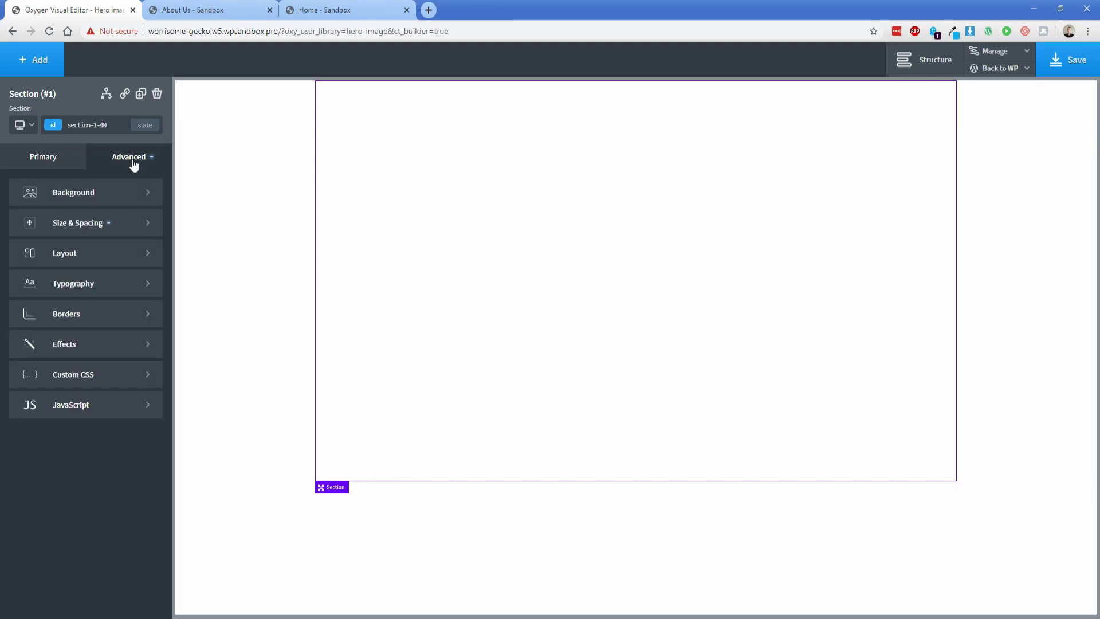
Step: Set the sunset pier photo from the media library as the section's background image
click(102, 195)
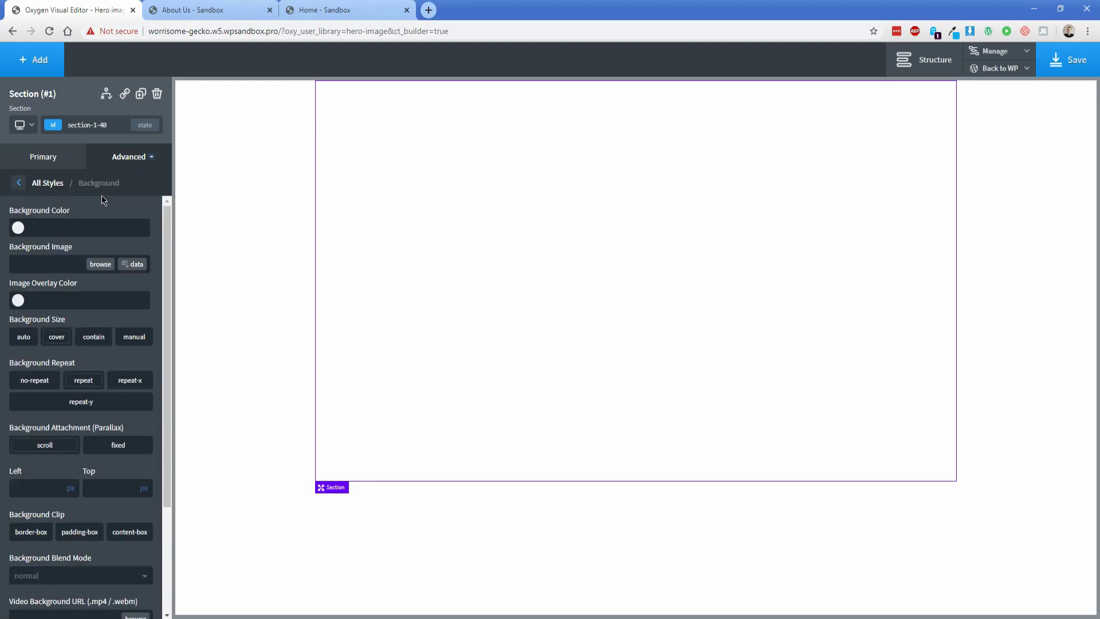
click(98, 266)
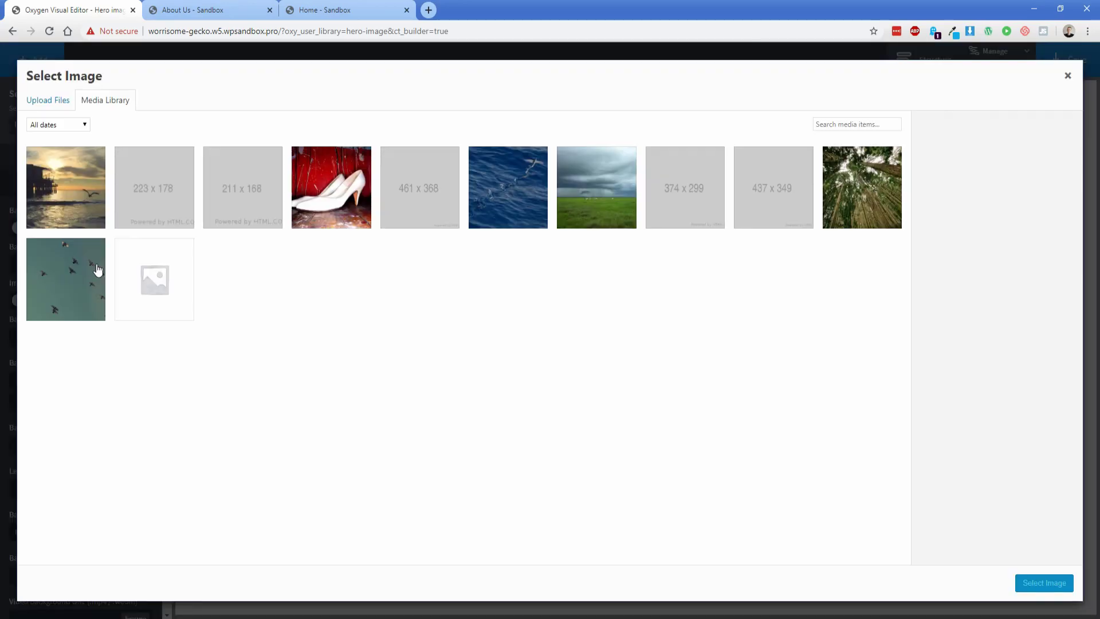
click(81, 212)
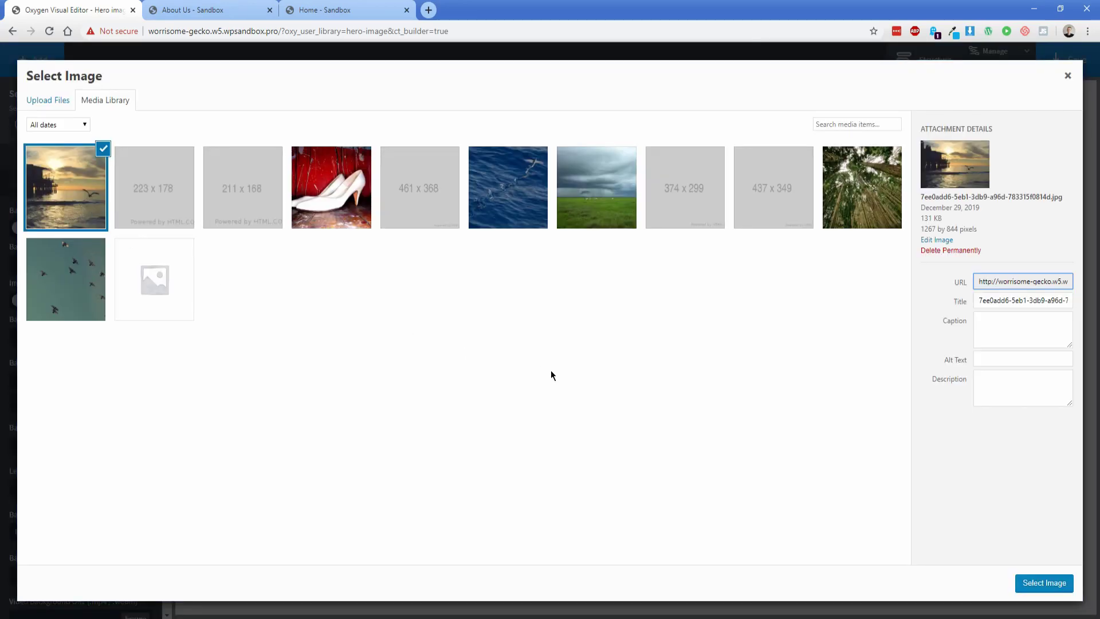
click(1048, 582)
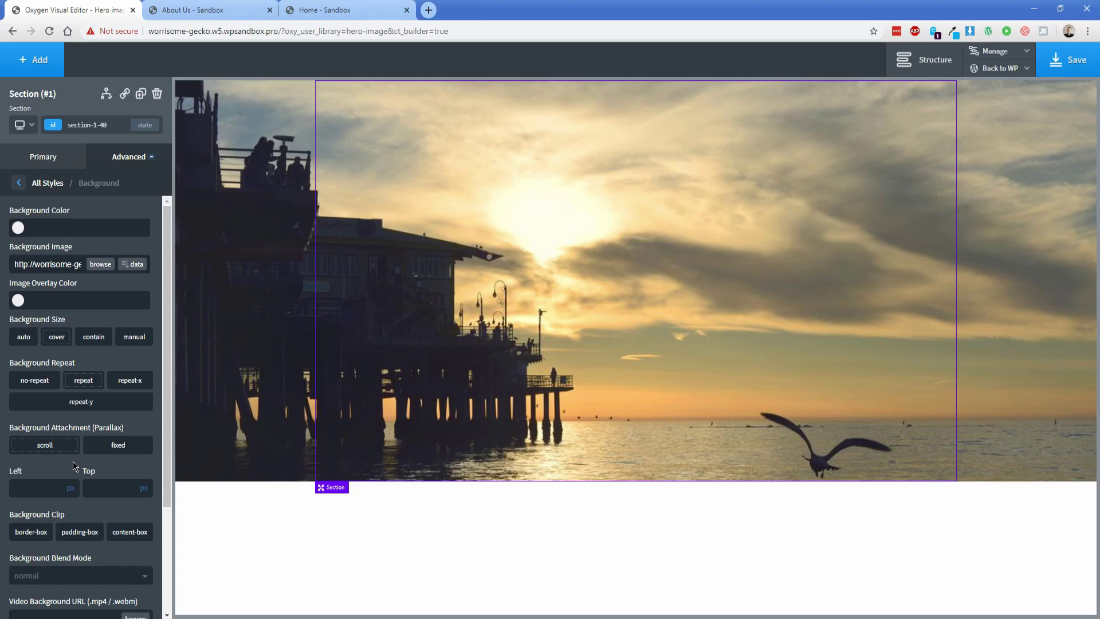
Step: Position the background image at 50% left and 50% top
click(70, 488)
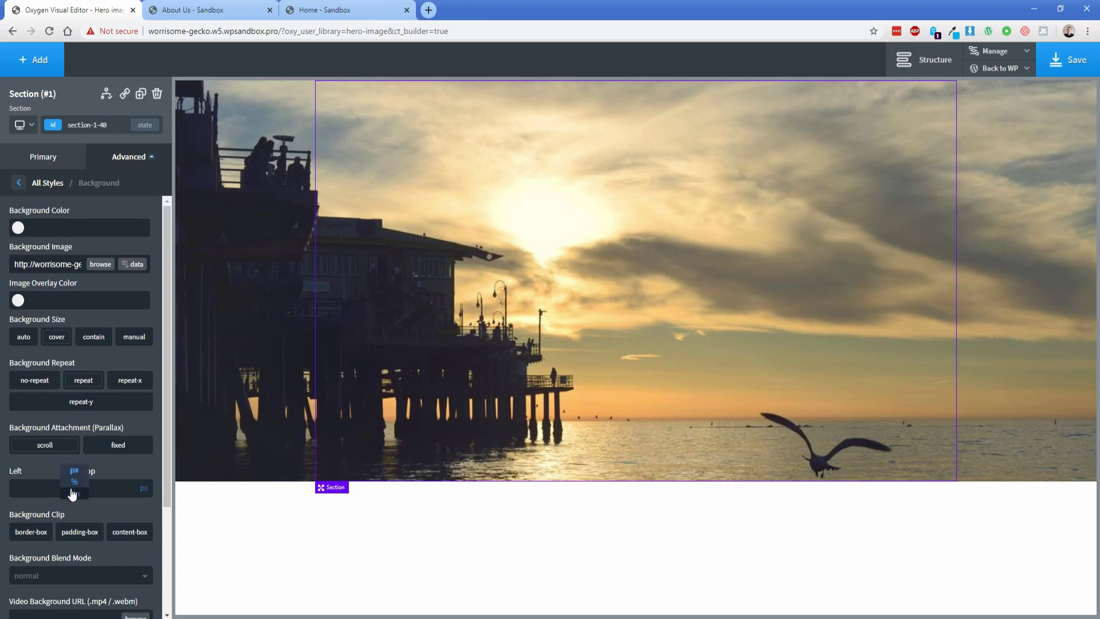
click(74, 482)
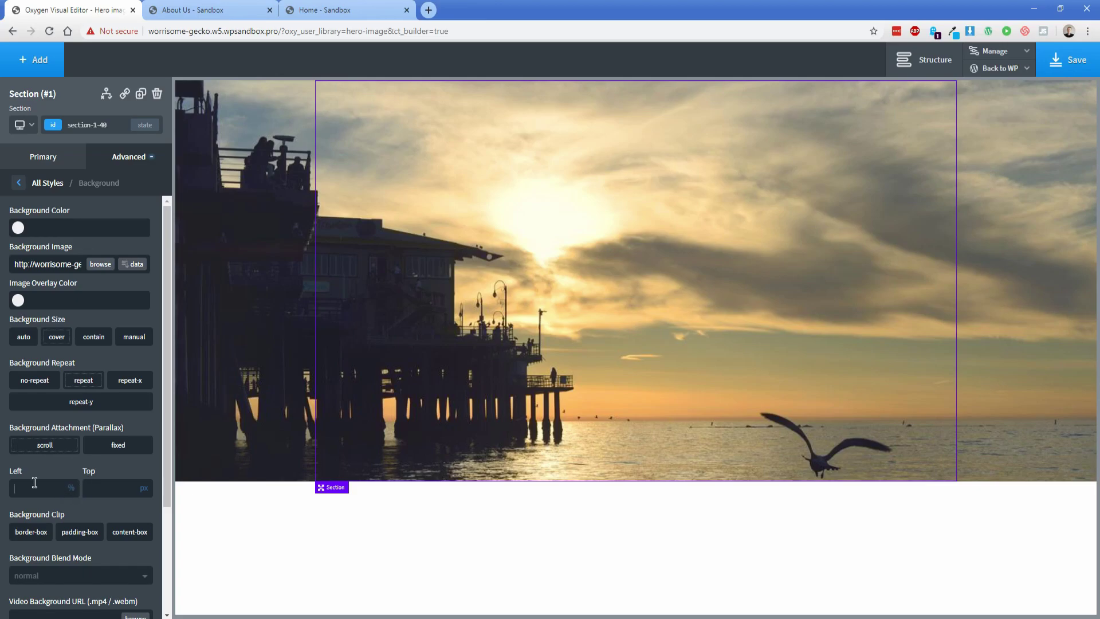
text(50)
click(145, 488)
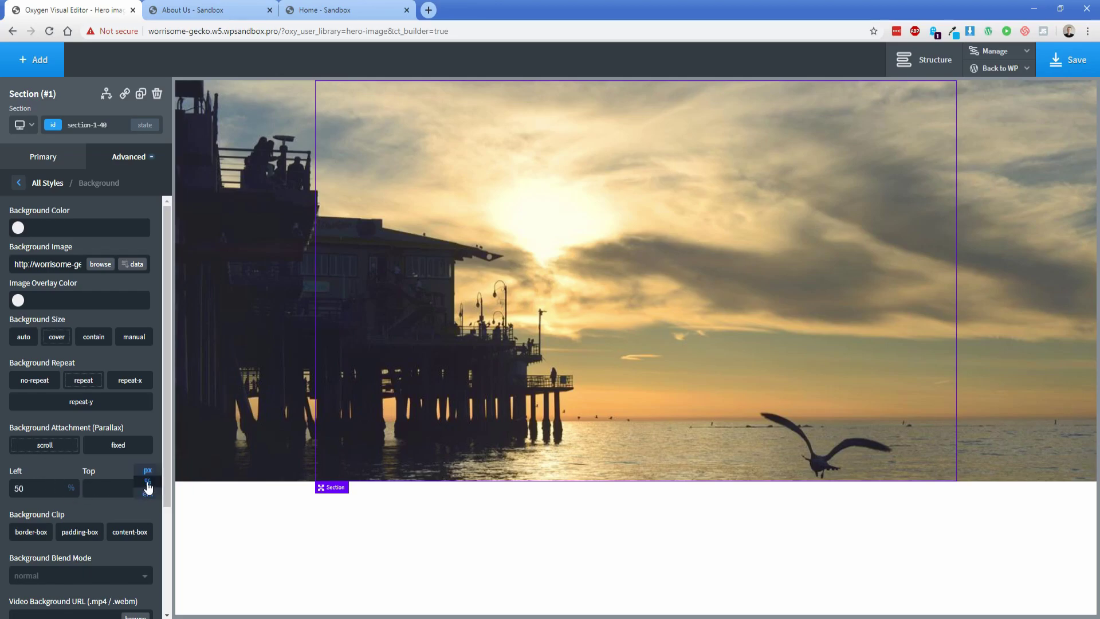
click(147, 482)
text(50)
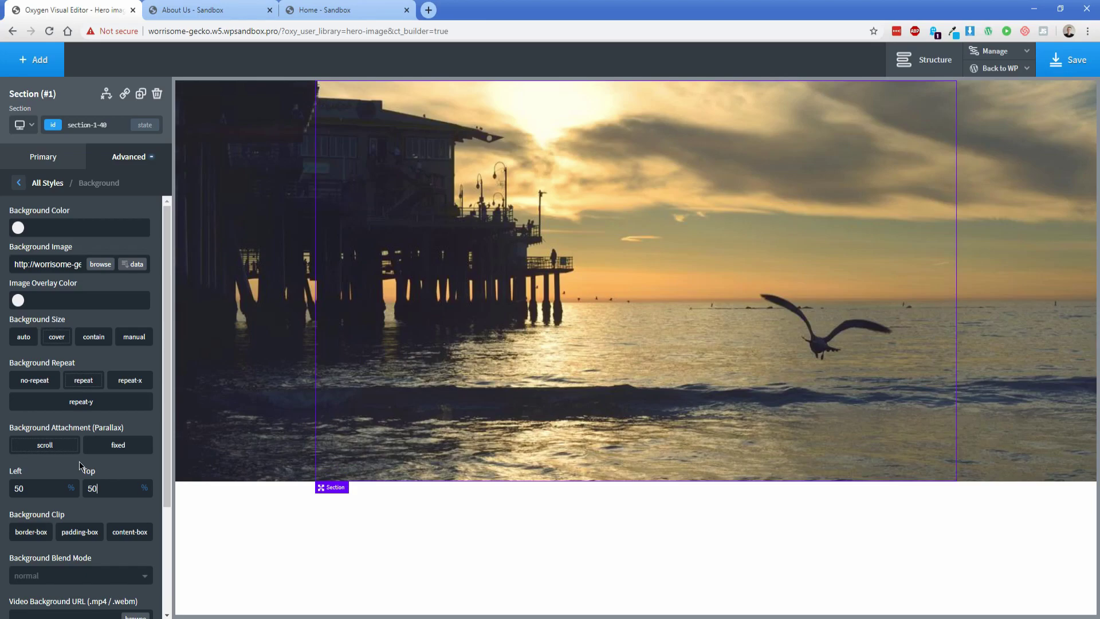
Step: Add a white 55 px heading reading "Welcome! We're glad to have you."
click(33, 60)
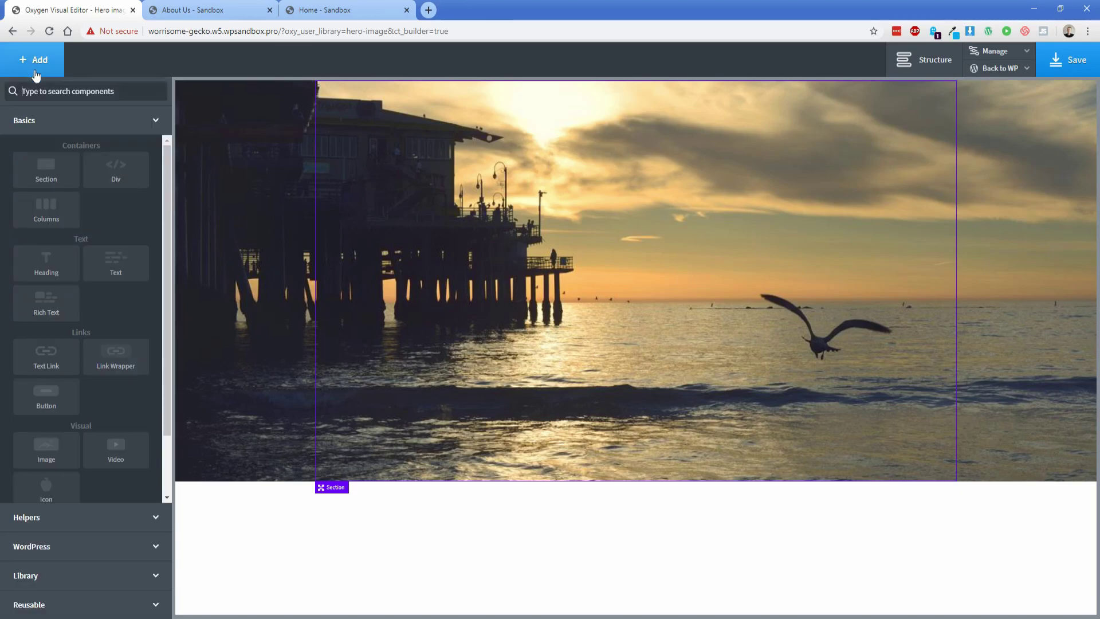
click(58, 253)
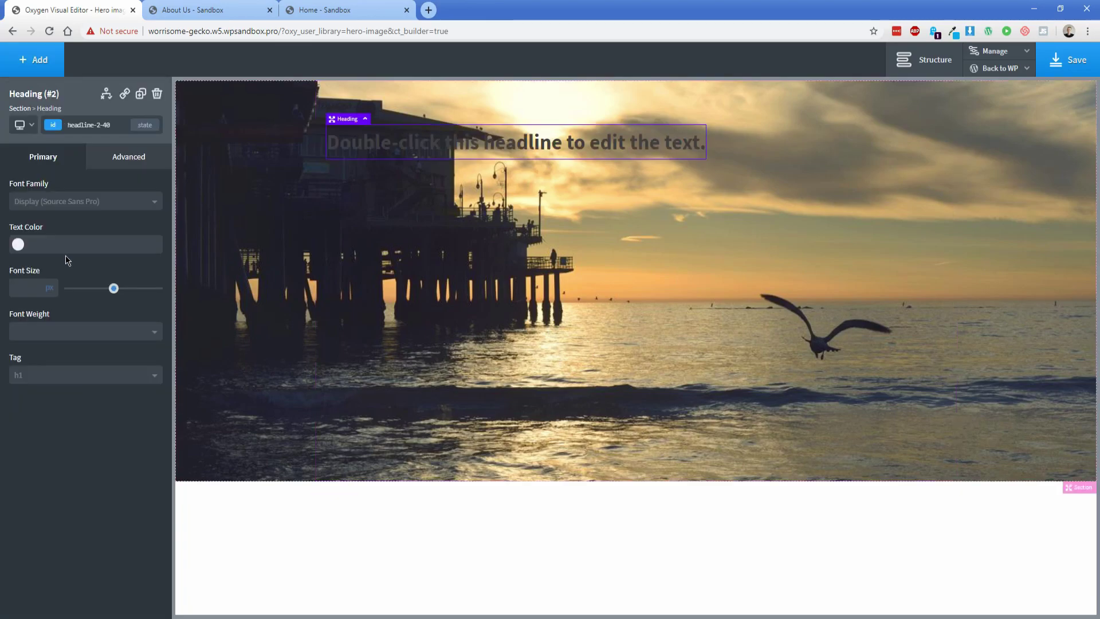
click(19, 252)
click(19, 259)
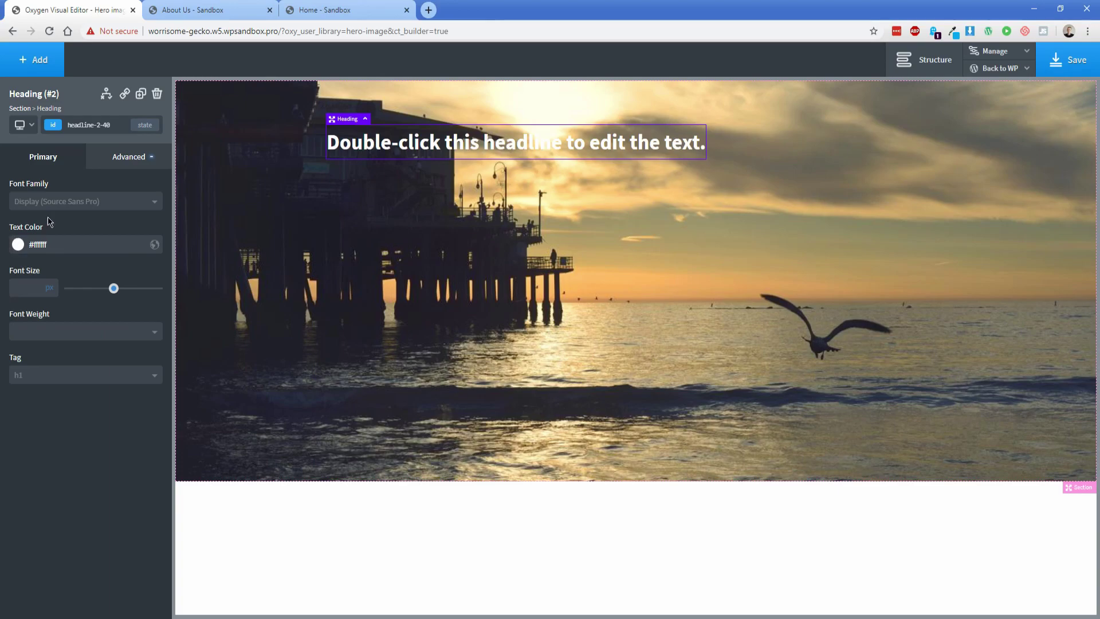
drag(113, 288, 118, 292)
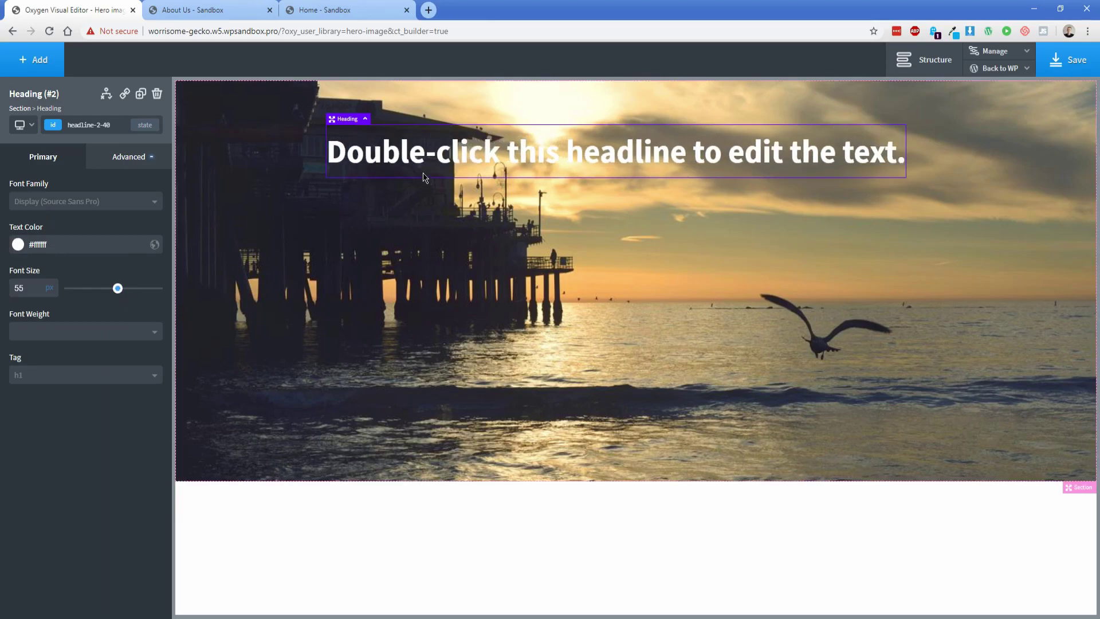
double_click(454, 158)
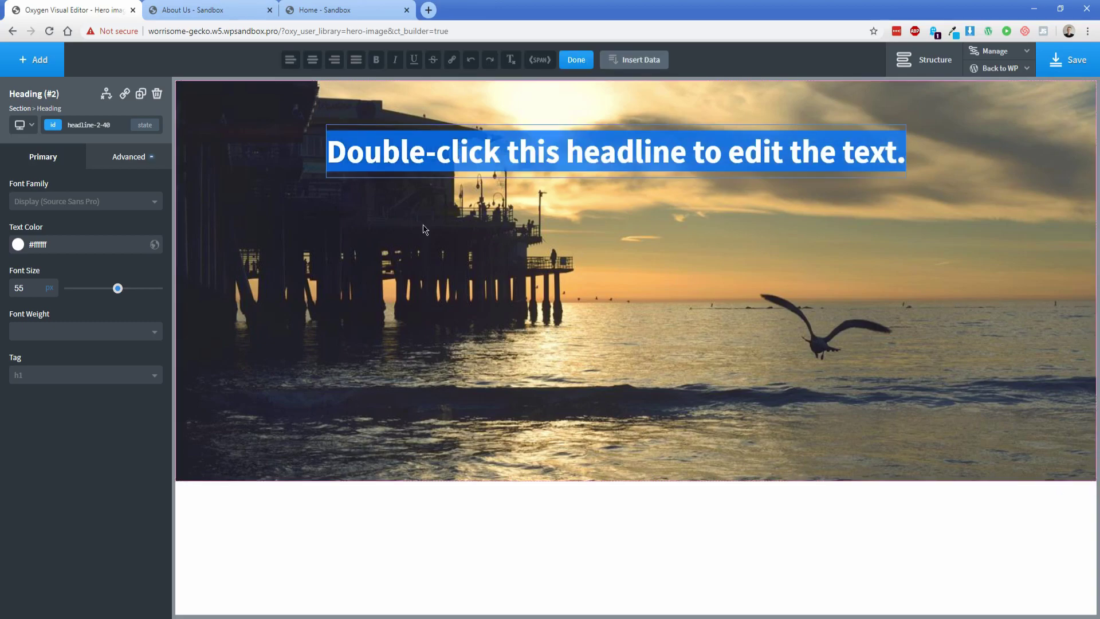
text(Welcome! We're glad)
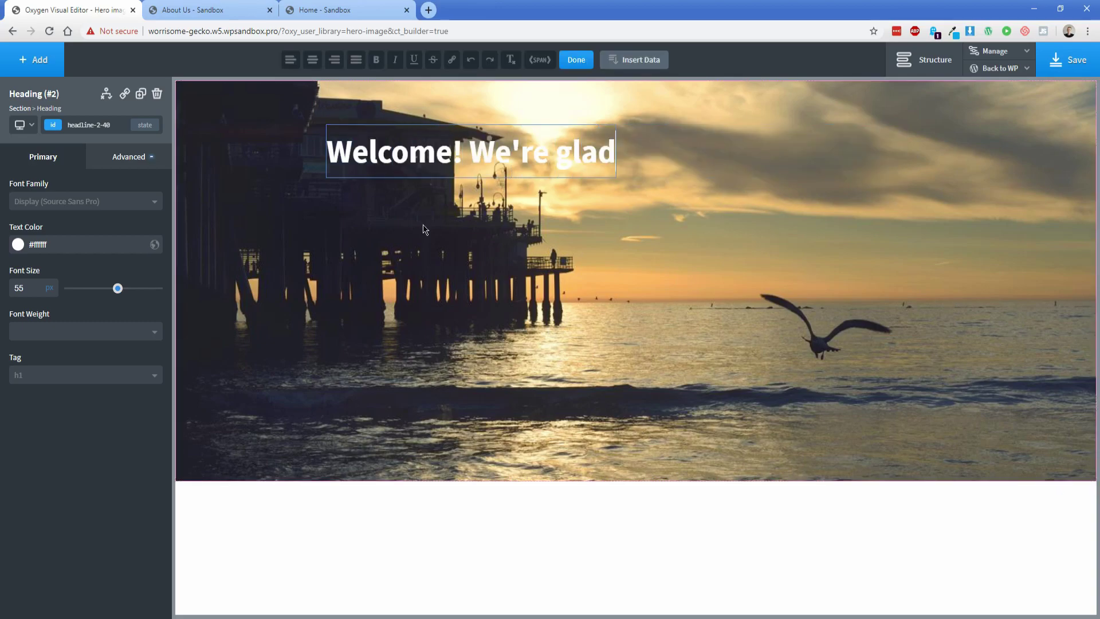
text( to have you.)
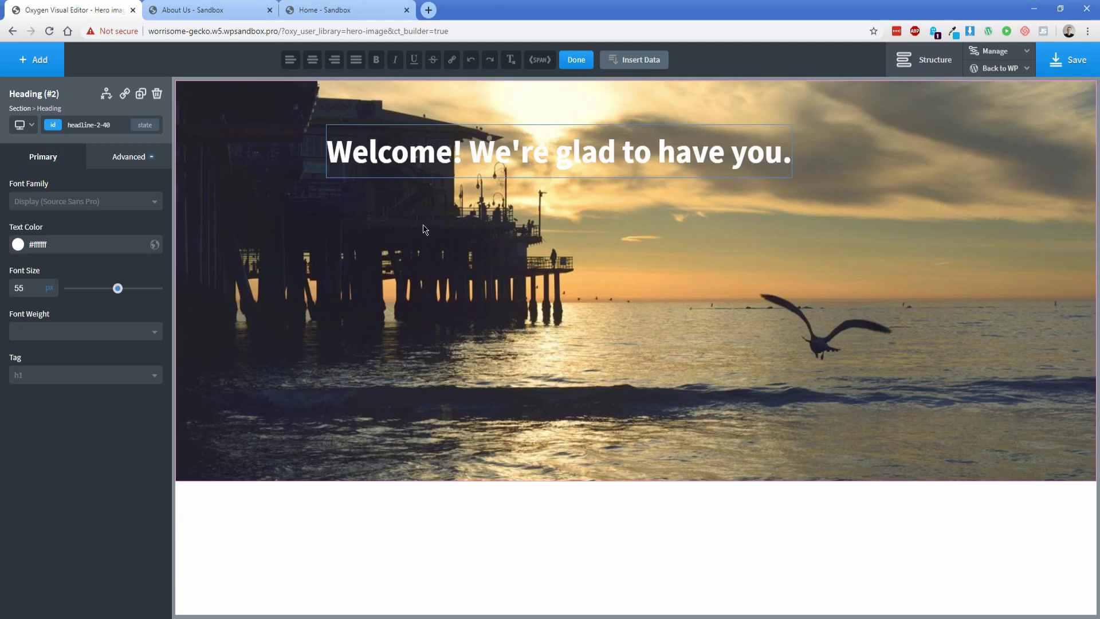
Step: Centre the heading in the hero section using horizontal layout with Middle and Center alignment
click(423, 229)
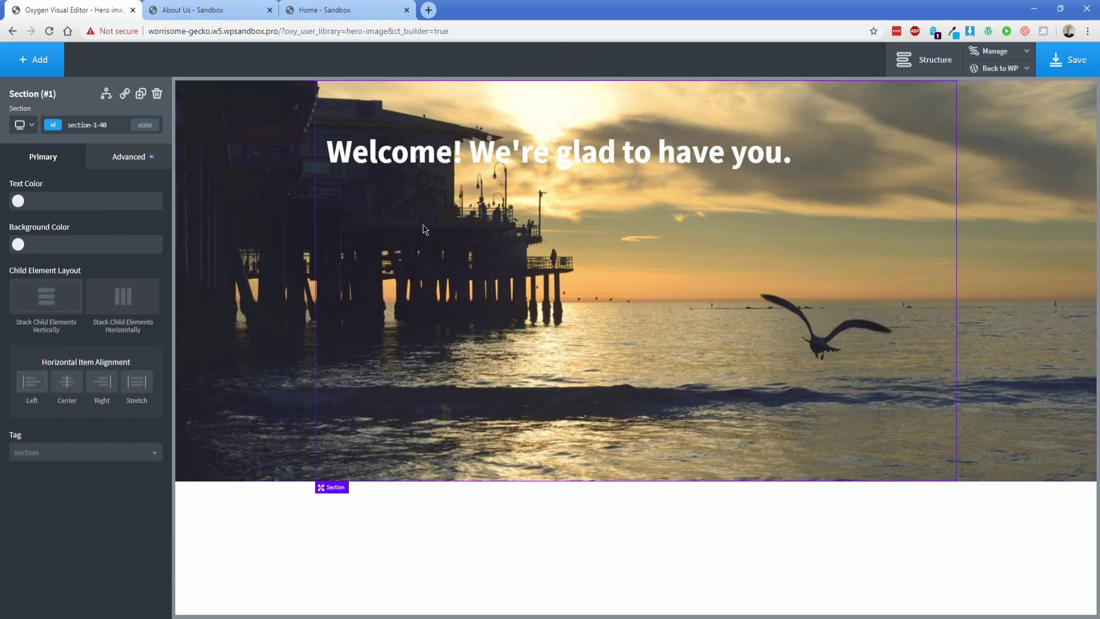
click(122, 300)
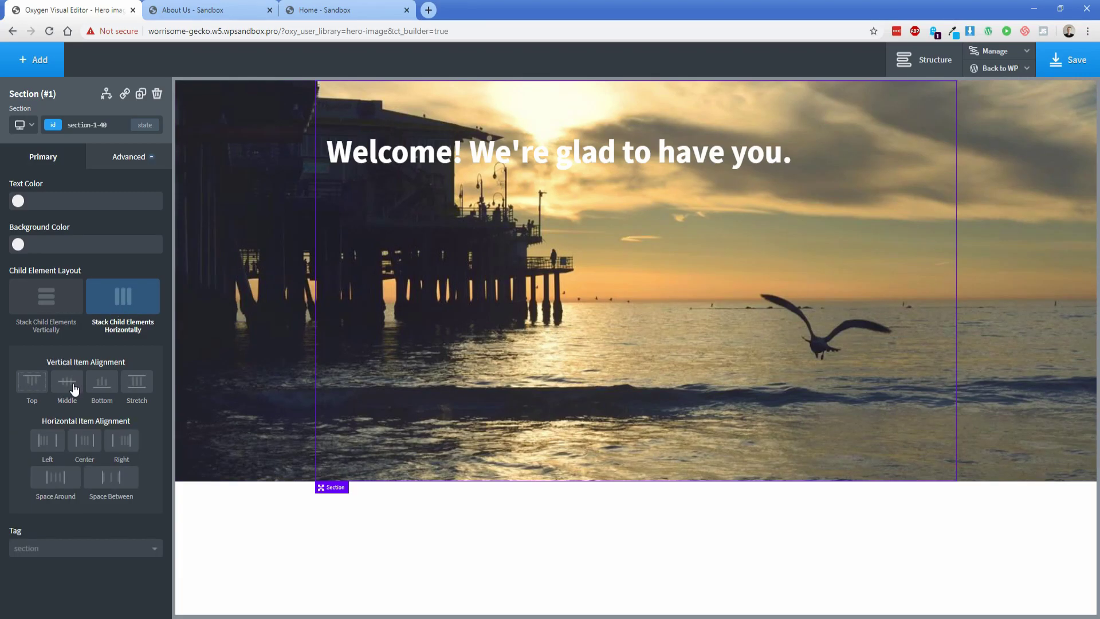
click(69, 384)
click(84, 442)
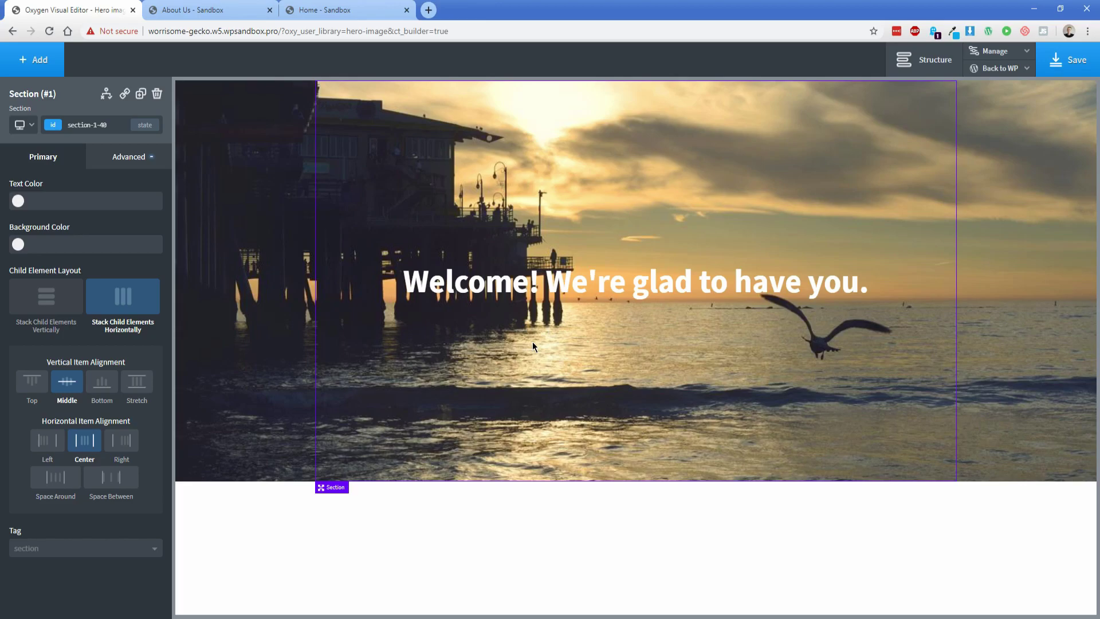
Step: Give the section background a #353535 image overlay at about 35% opacity
click(122, 164)
click(98, 193)
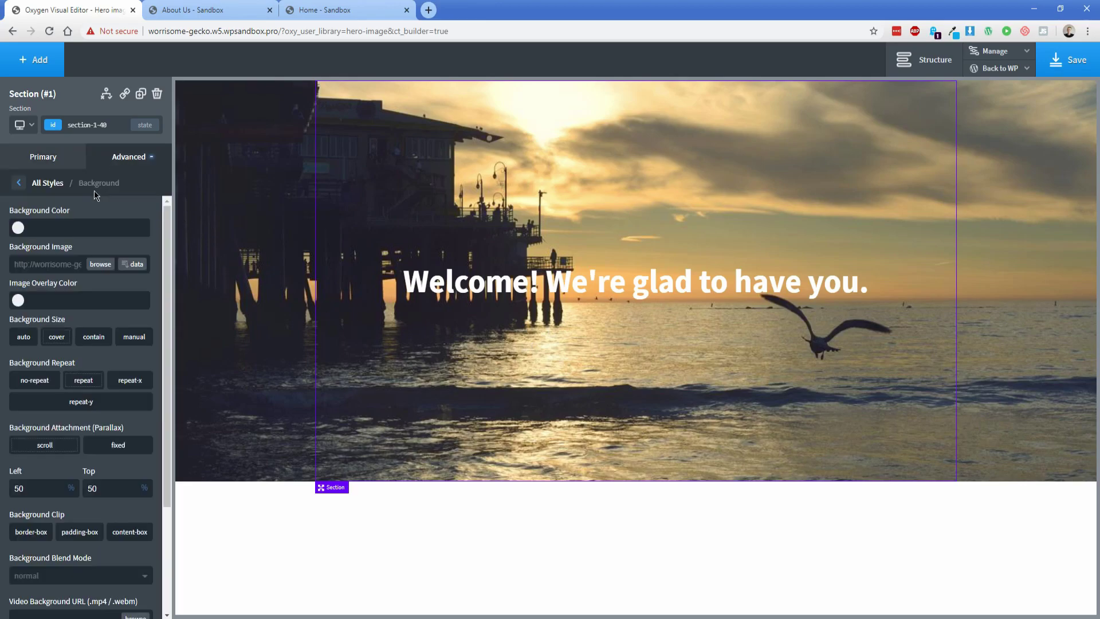
click(17, 299)
click(22, 367)
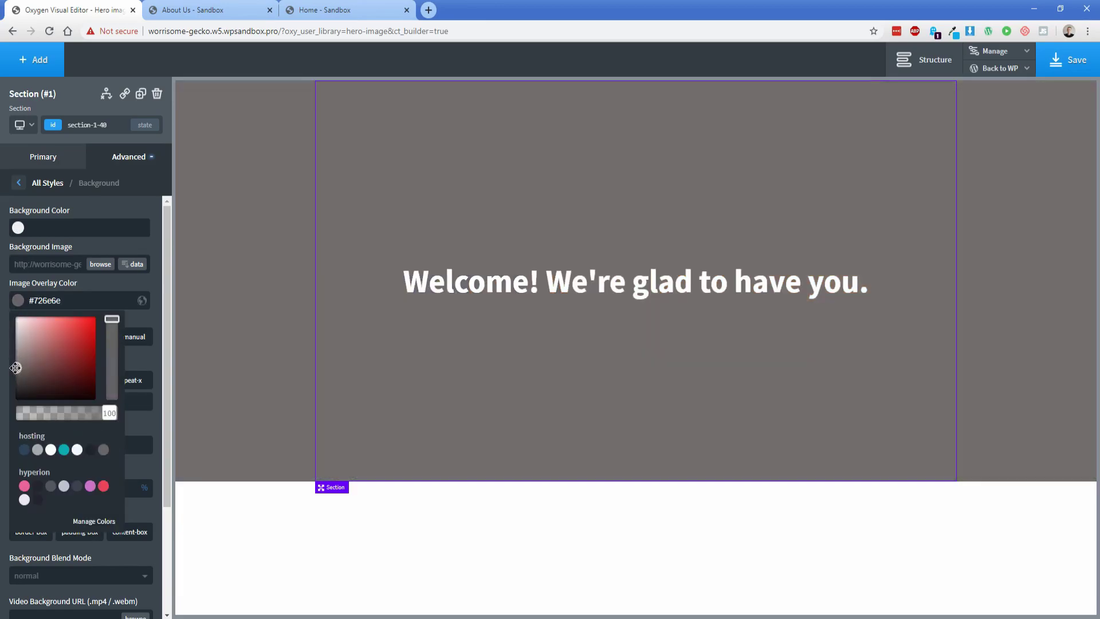
click(18, 300)
click(18, 299)
drag(21, 414, 54, 416)
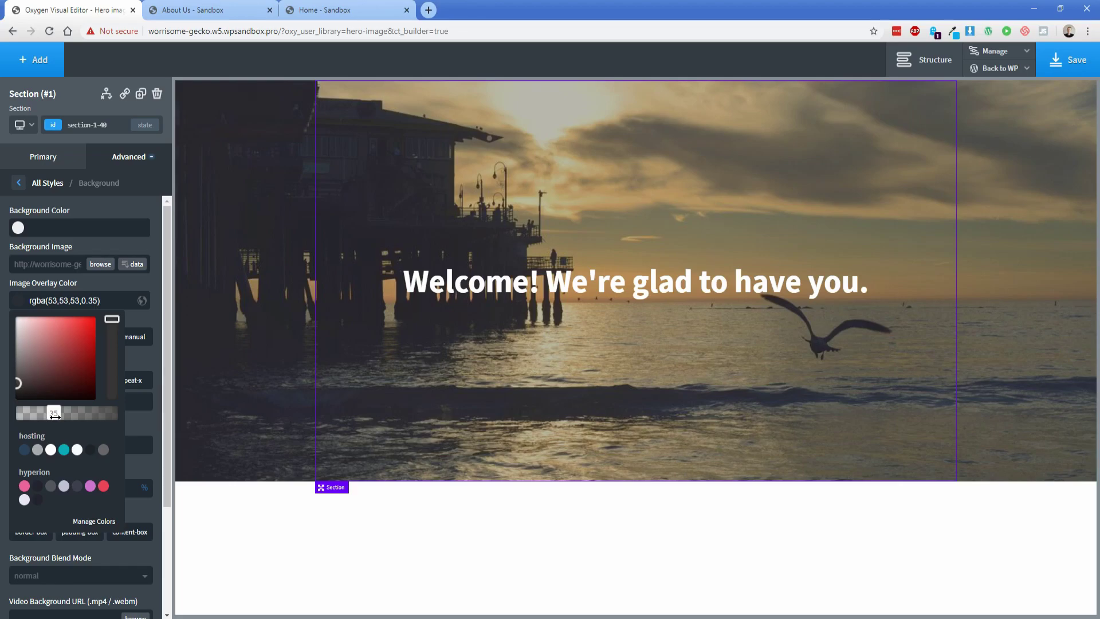
Step: Add a text shadow to the welcome heading with a semi-transparent black colour
click(456, 296)
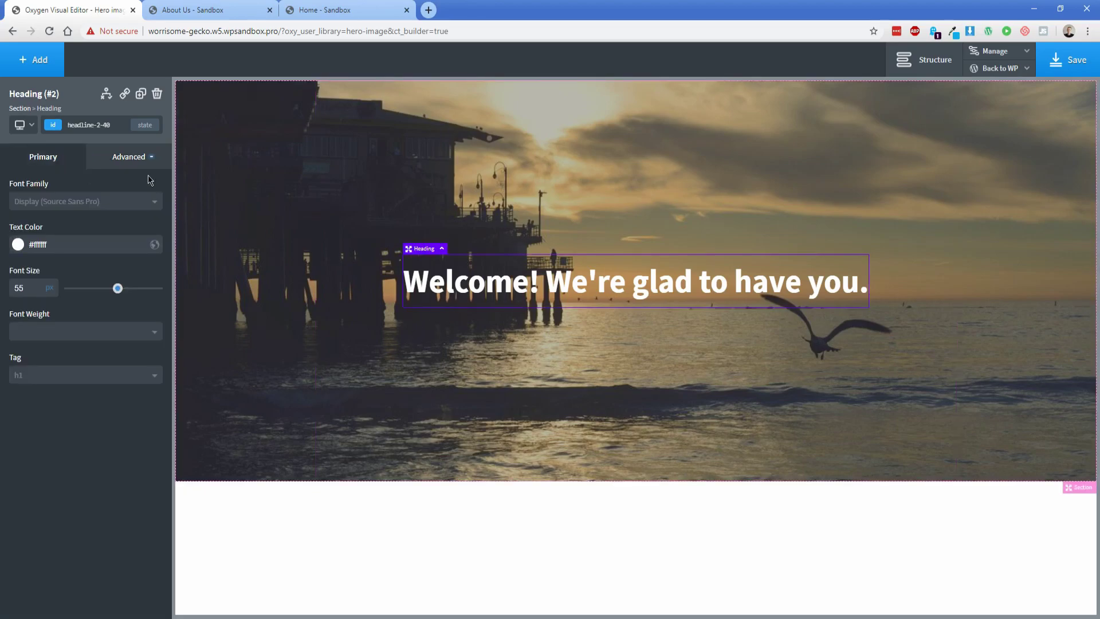
click(128, 163)
click(92, 351)
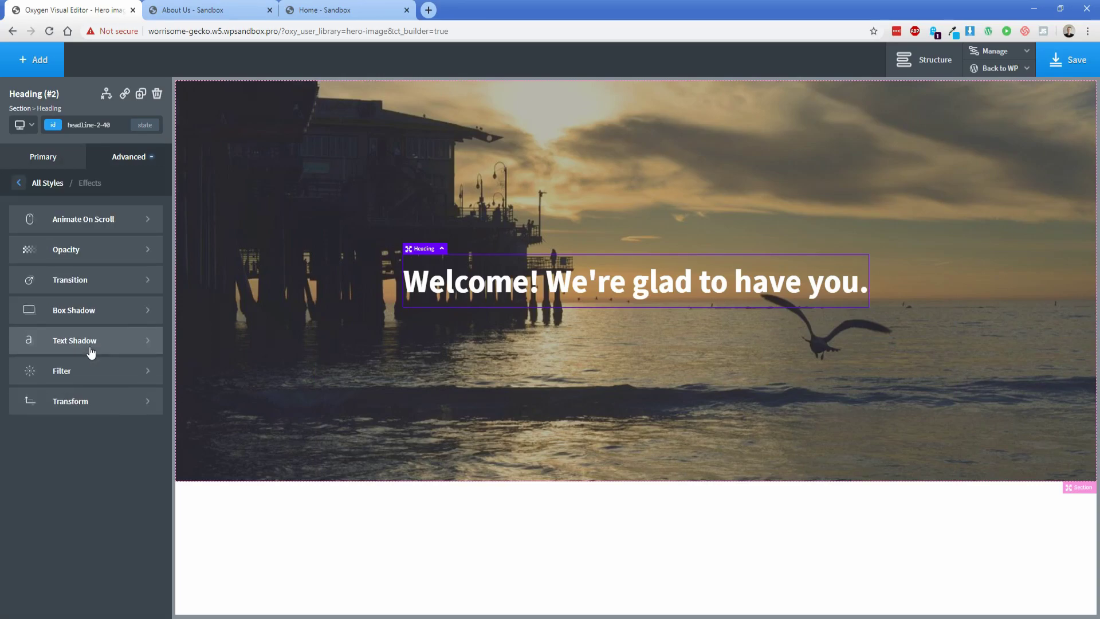
click(85, 343)
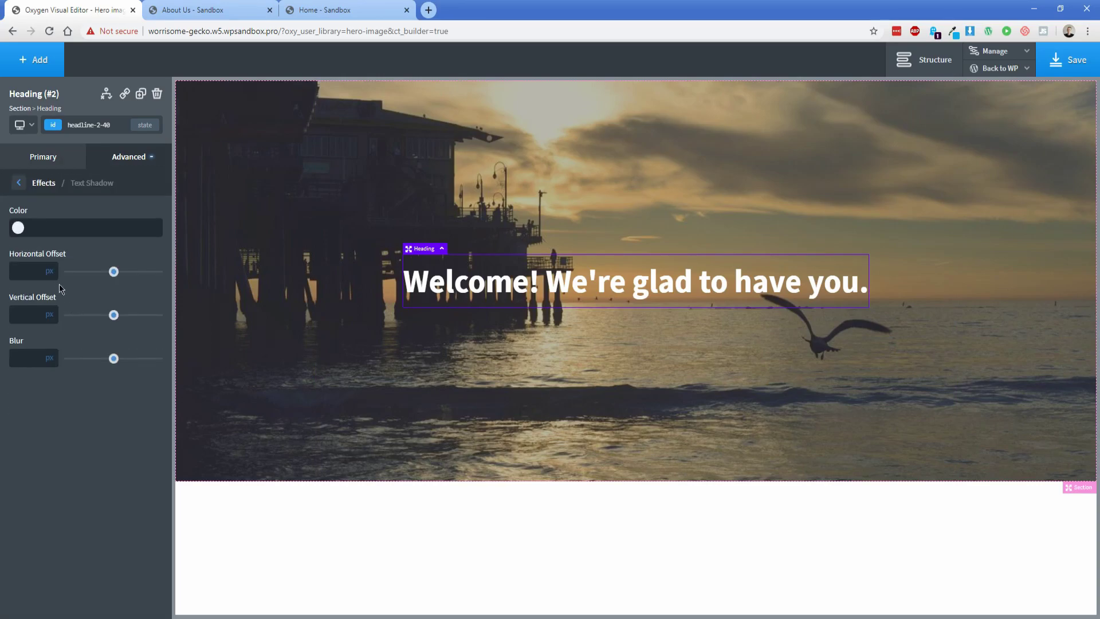
click(18, 227)
drag(19, 307, 49, 341)
click(47, 340)
click(68, 212)
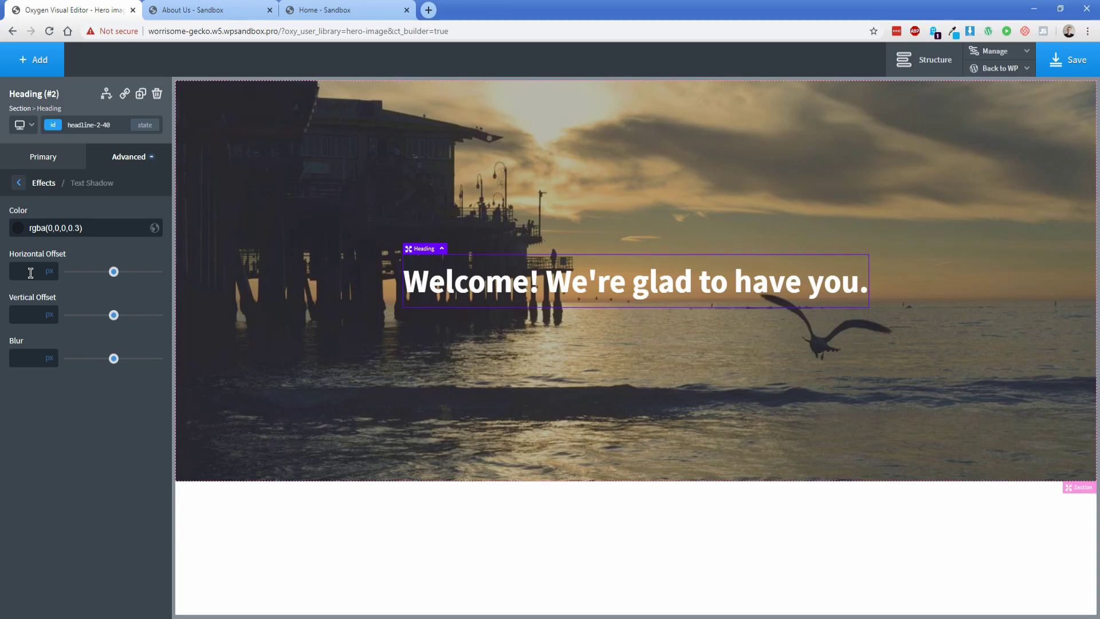
Step: Set the shadow to 0 px horizontal, 1 px vertical, 3 px blur, and raise its opacity to 0.73
text(0)
click(28, 313)
text(1)
click(28, 356)
text(3)
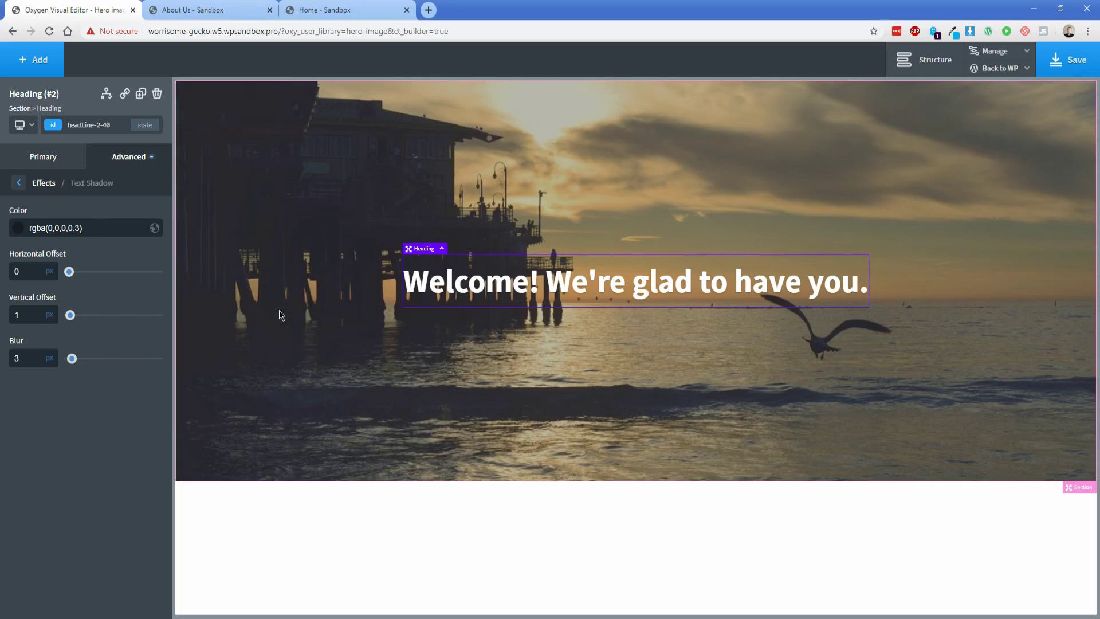
click(17, 228)
drag(42, 333, 86, 347)
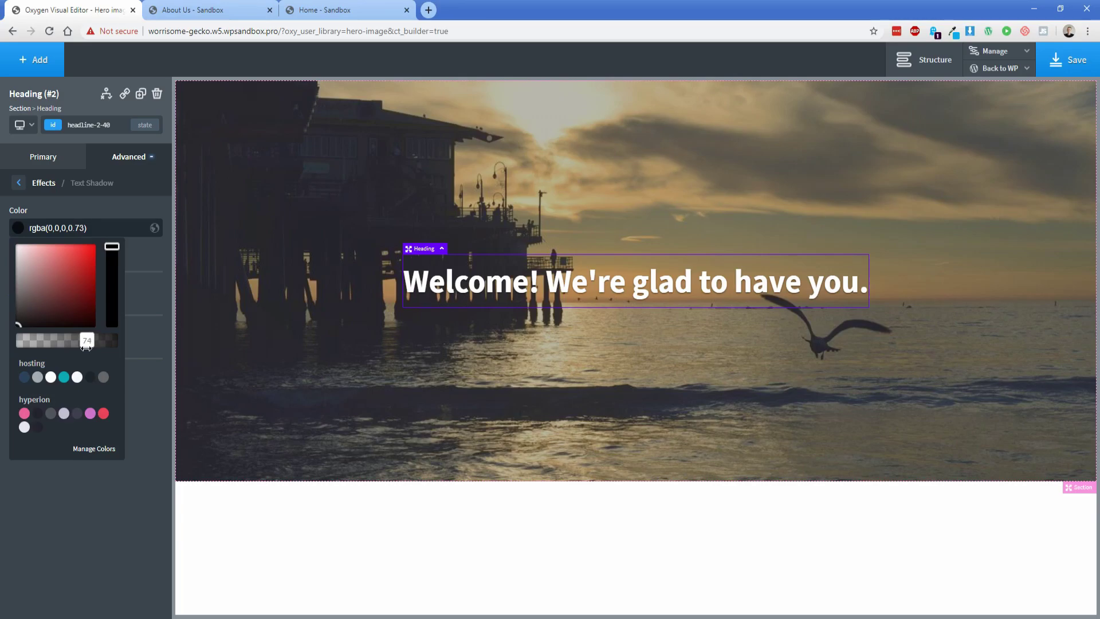
click(434, 356)
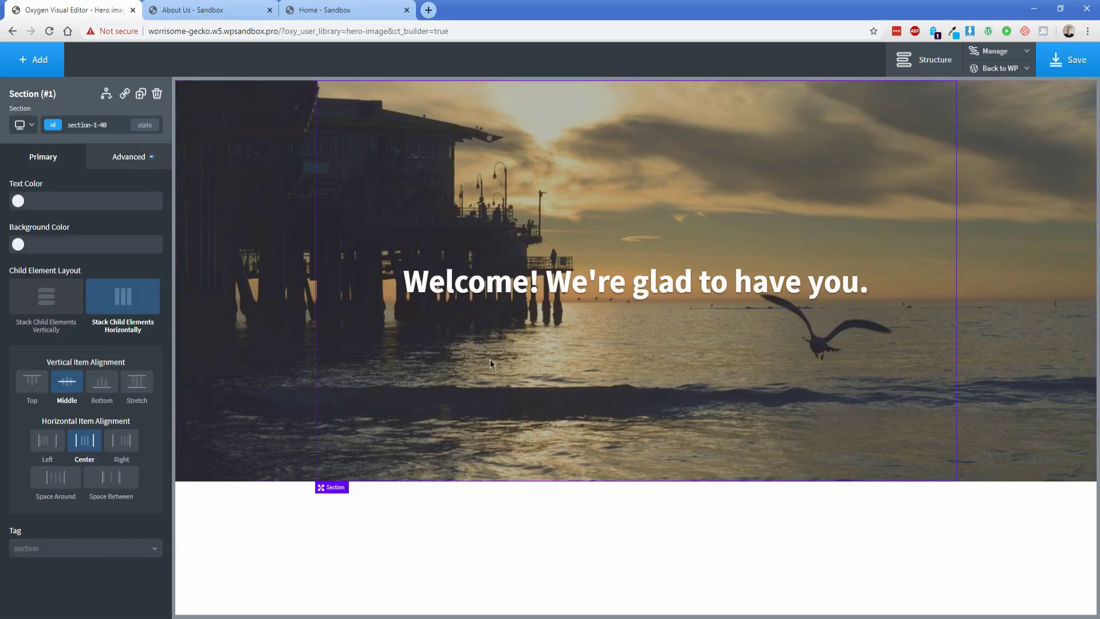
Step: Save the Hero image design and return to the WordPress admin
click(1080, 67)
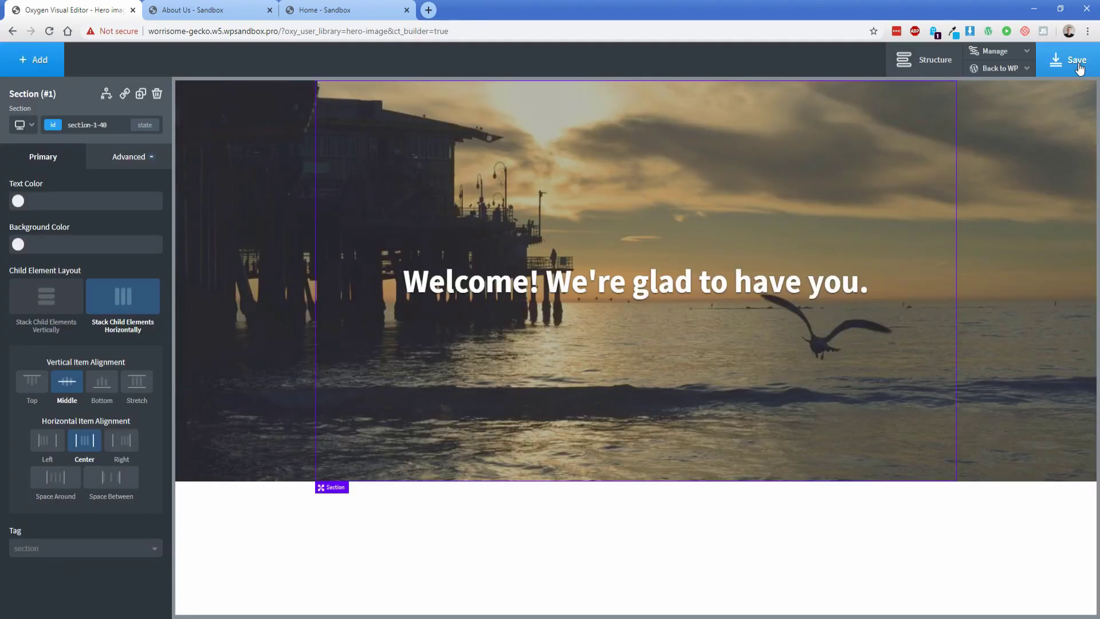
mouse_move(1020, 73)
click(1002, 90)
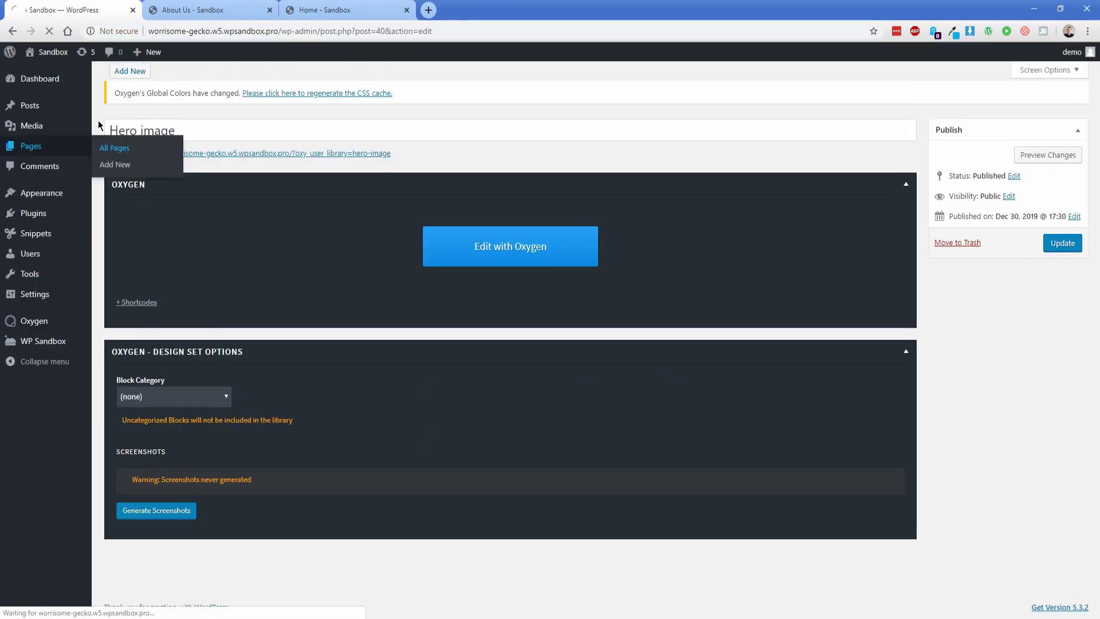
Step: Insert the Oxygen Hero image block at the top of the About Us page and update it
click(109, 147)
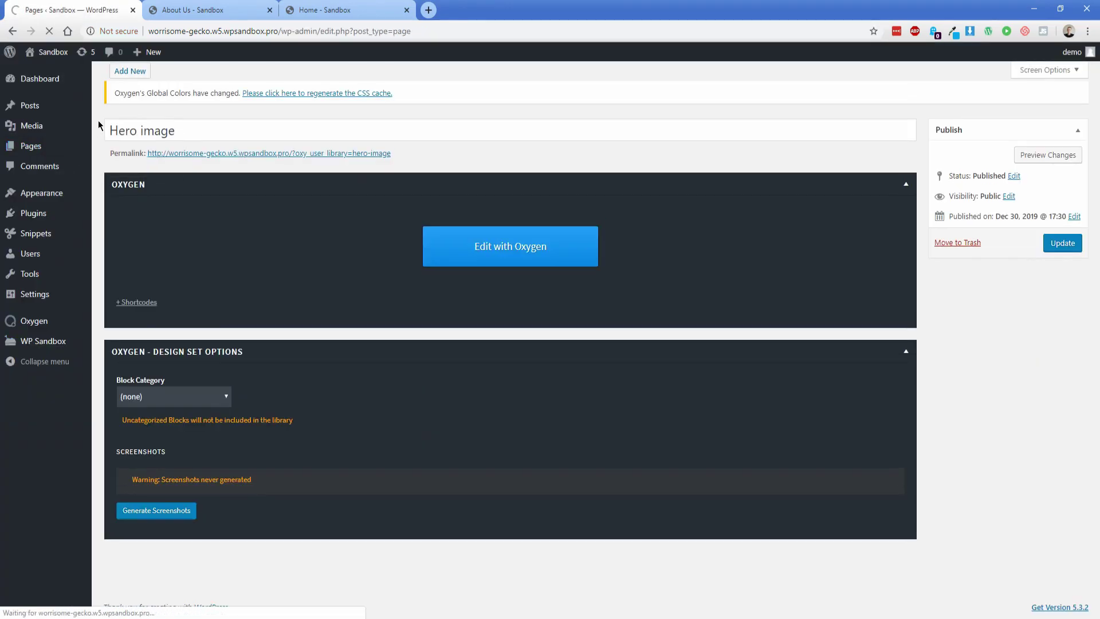
click(136, 216)
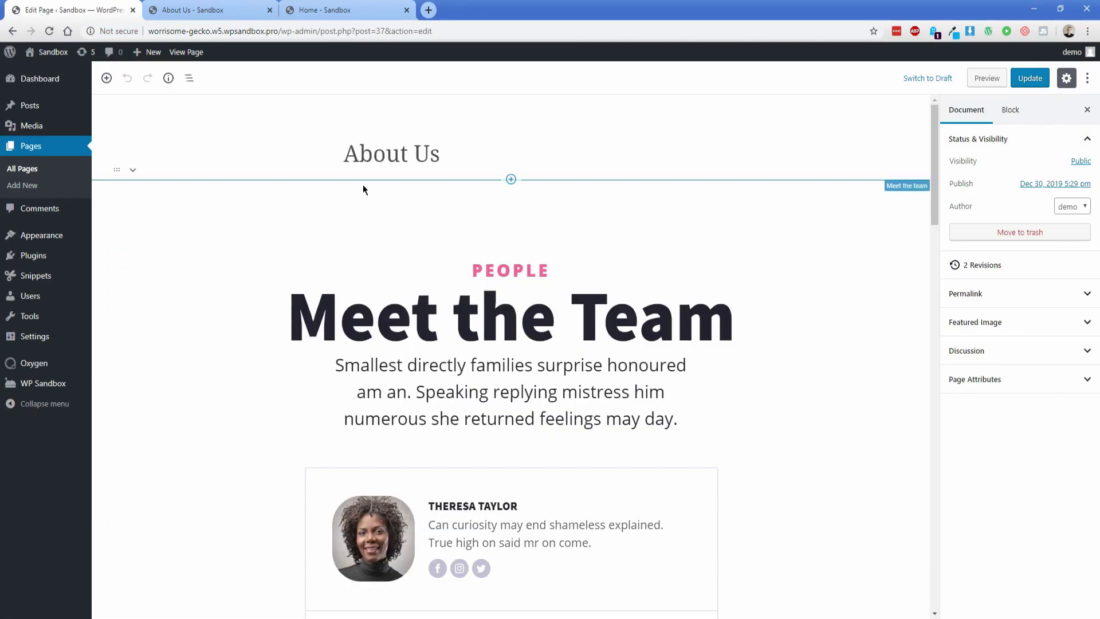
click(511, 180)
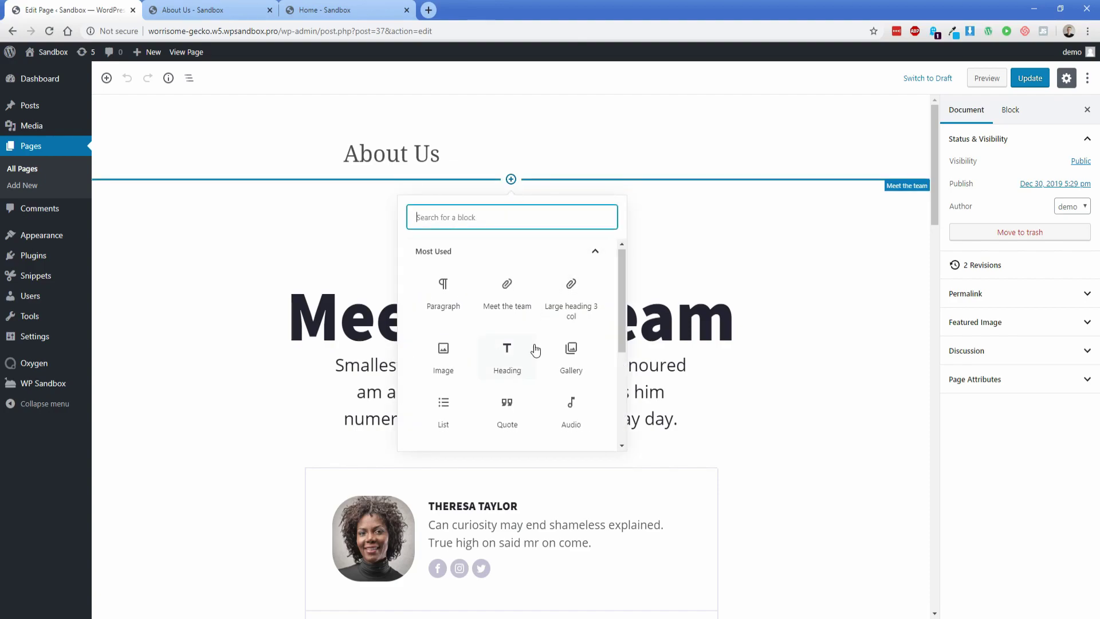
scroll(533, 346, down, 3)
click(474, 289)
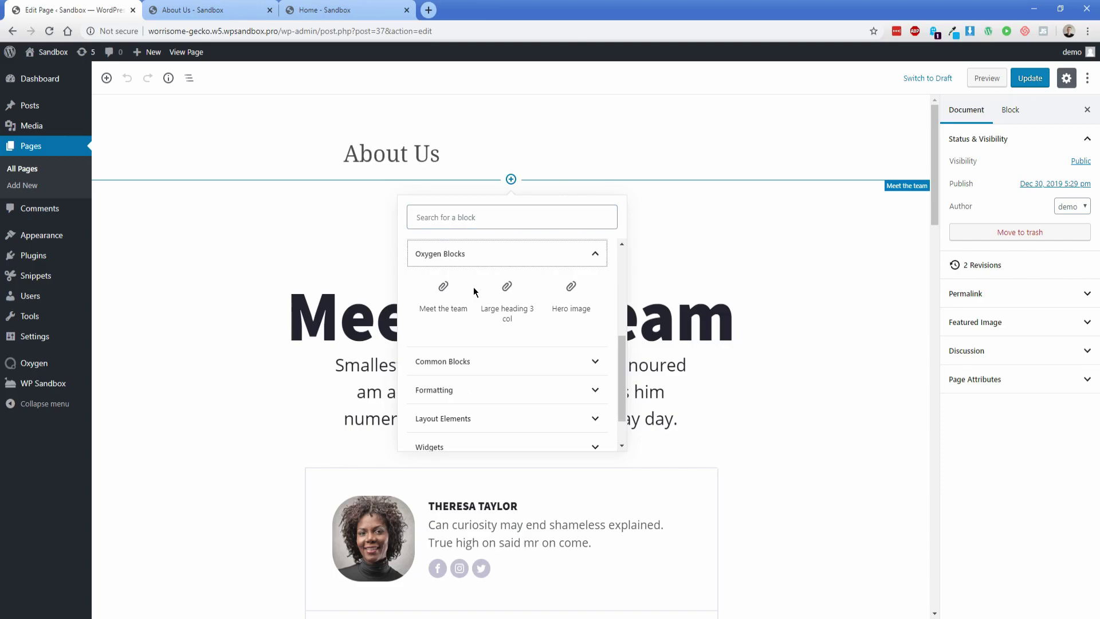
click(577, 303)
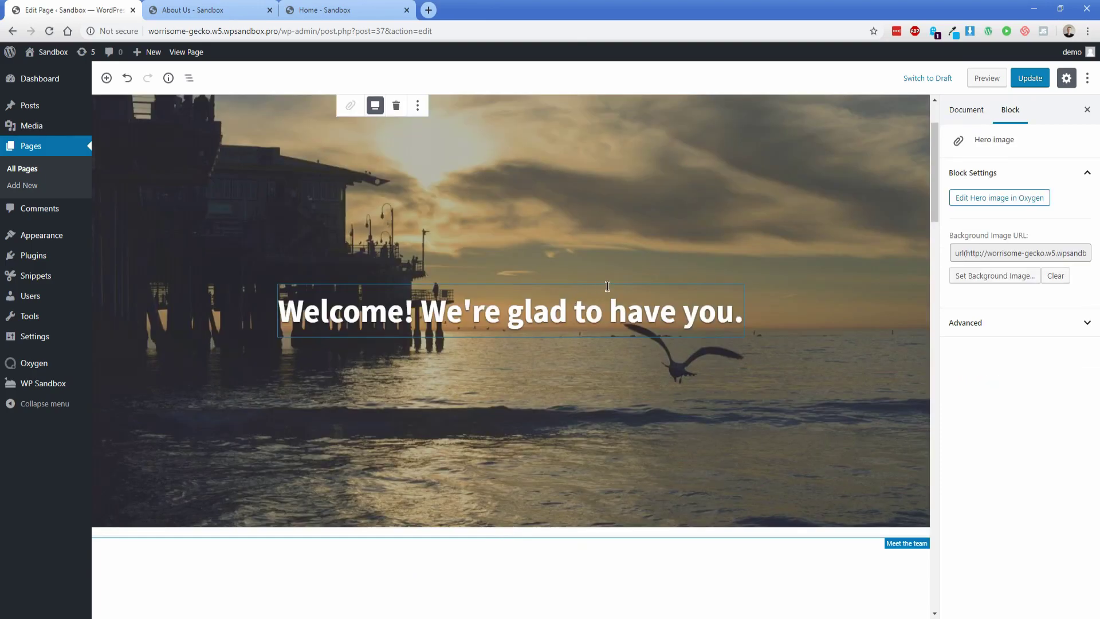
click(1030, 80)
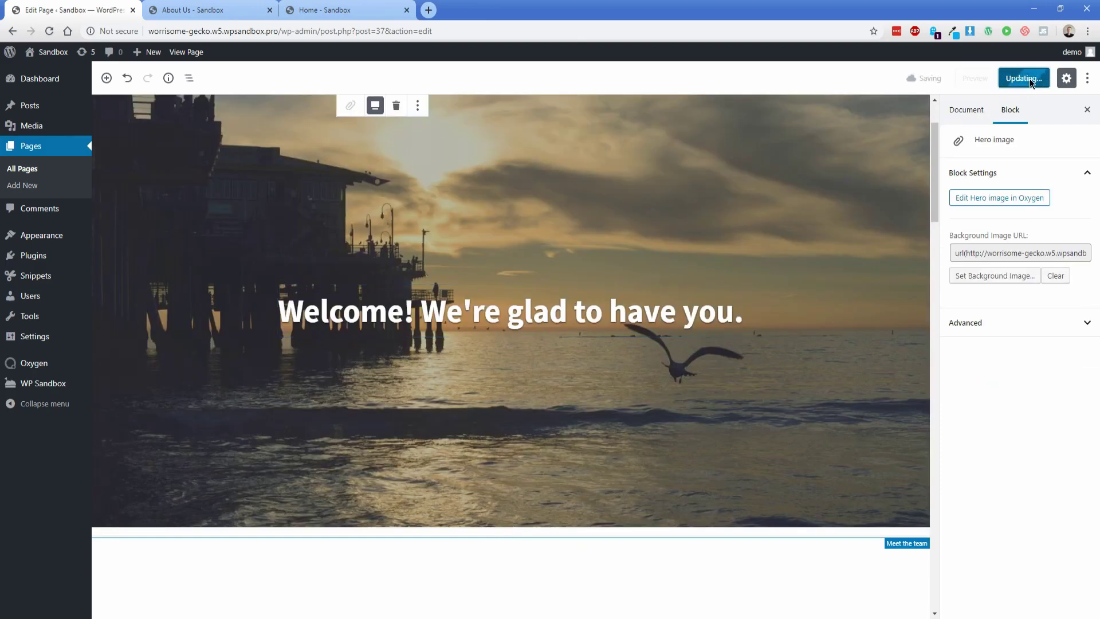
Step: Reload the live About Us page in its browser tab to show the new hero
click(193, 10)
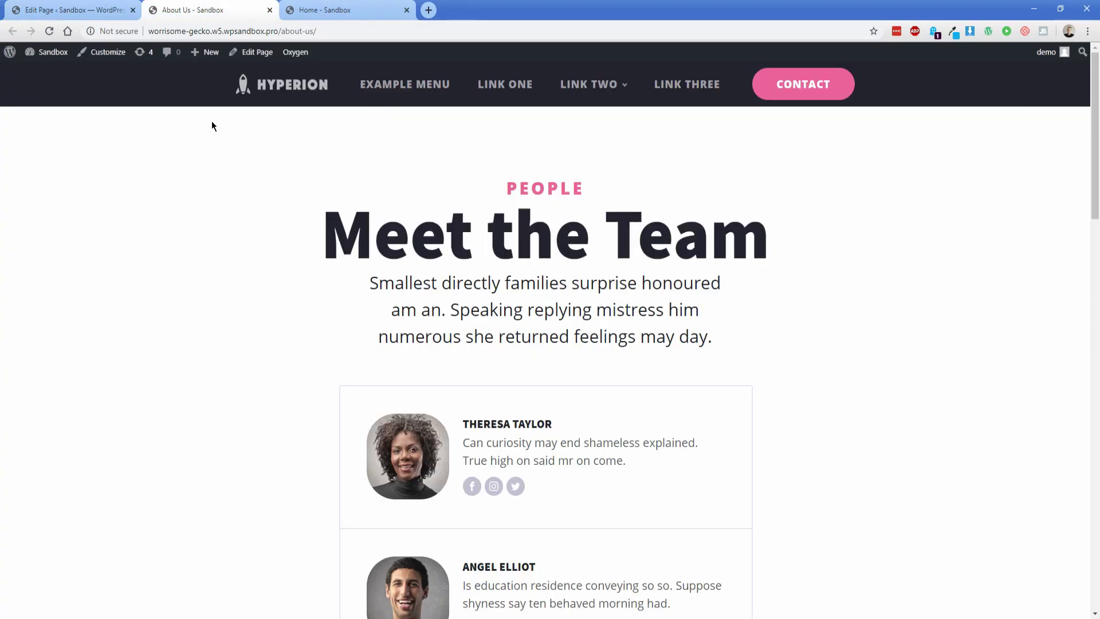
click(49, 31)
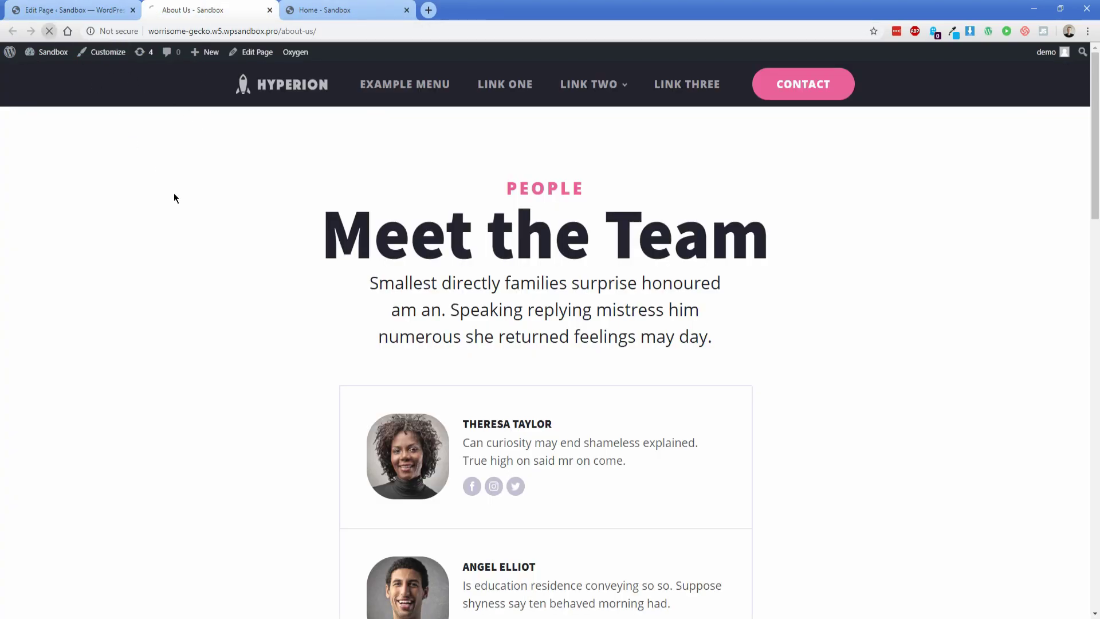